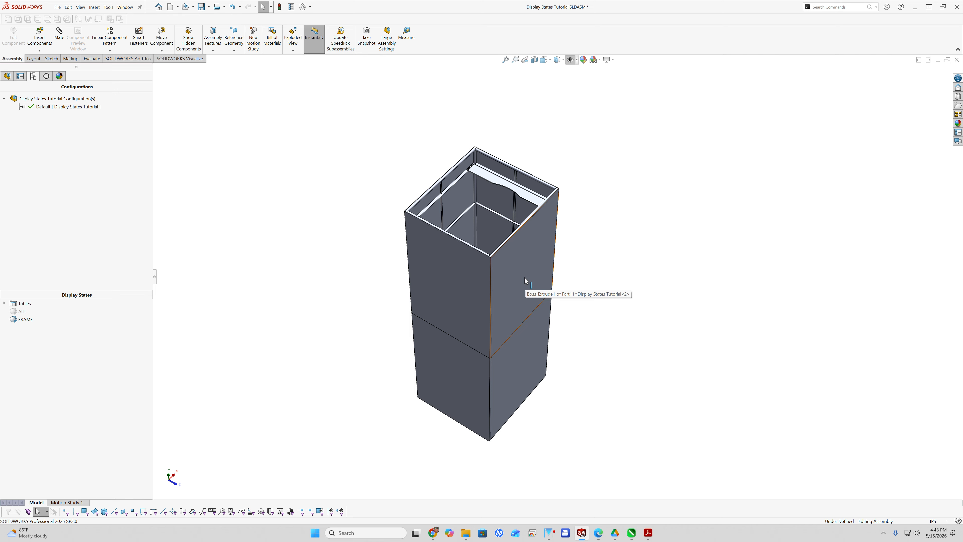
Step: Hide all eight outer cover panels around the frame in the FRAME display state
key(Tab)
key(Tab)
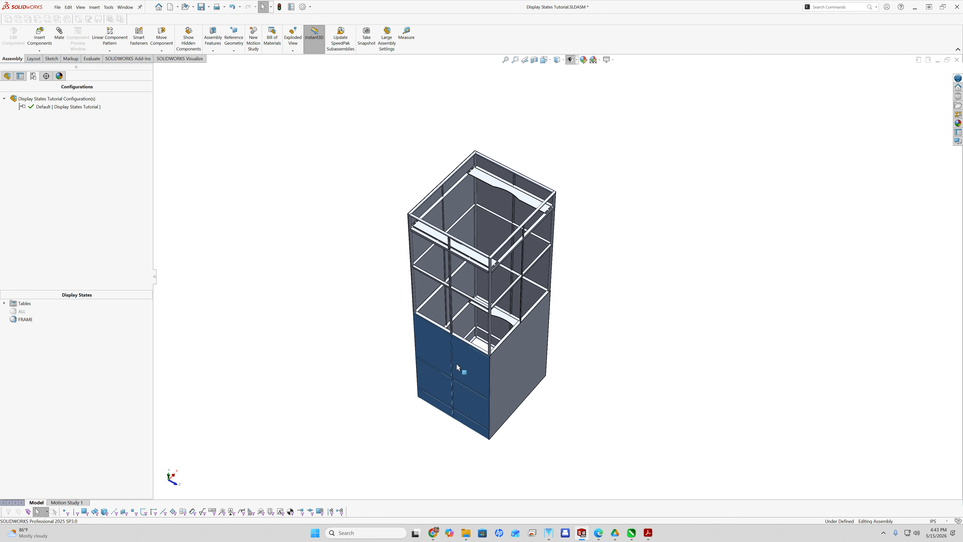
key(Tab)
key(Tab)
key(Tab)
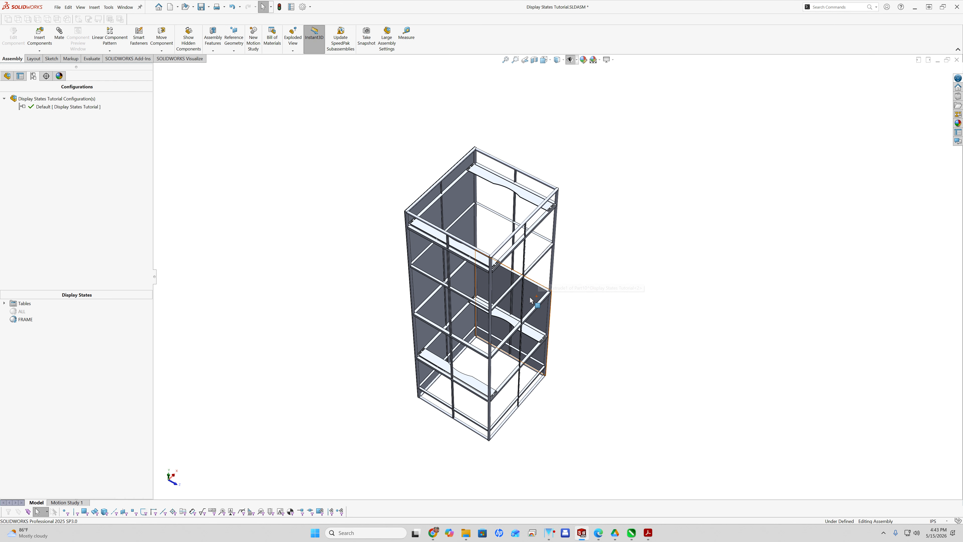
key(Tab)
key(Tab)
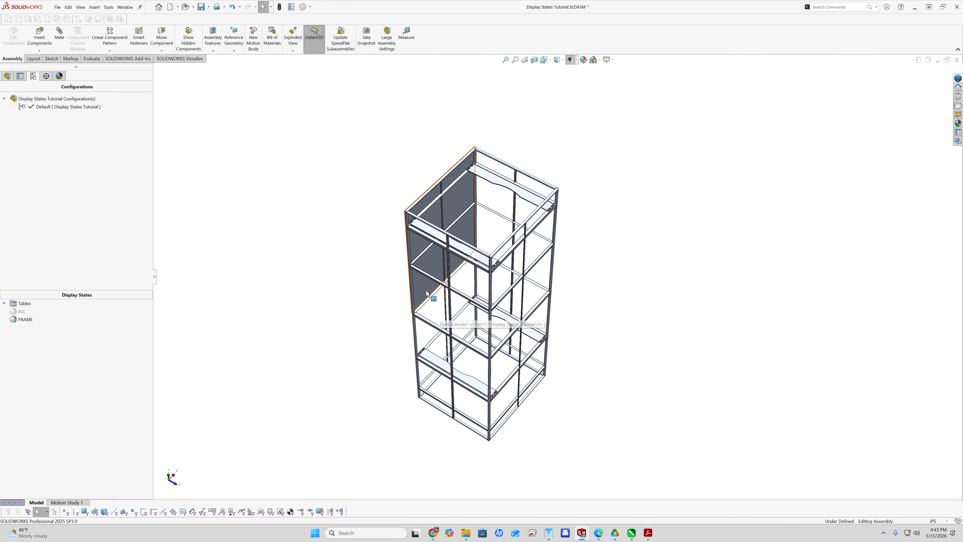
key(Tab)
Step: Hide the four Plate Master plates mounted across the upper and middle levels of the frame
scroll(560, 182, down, 2)
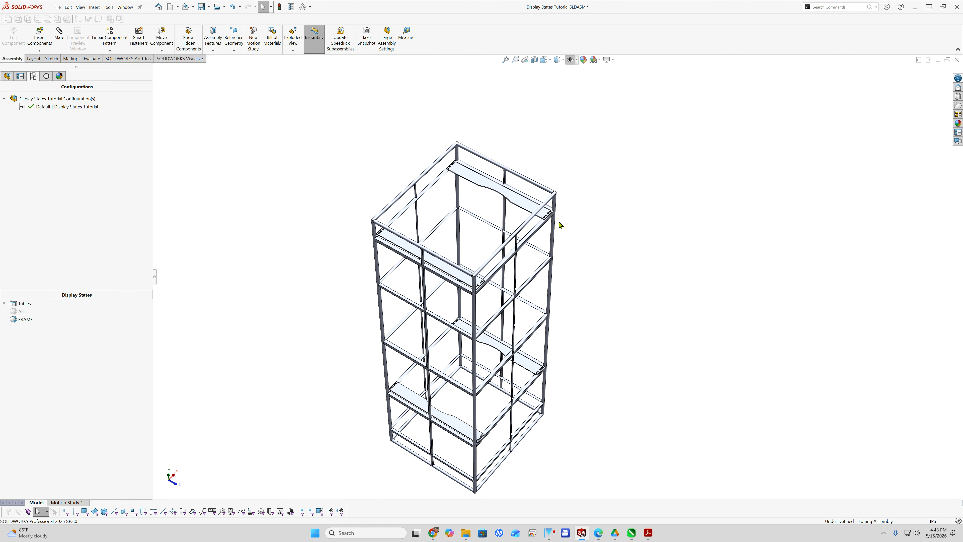
scroll(486, 209, down, 2)
key(Tab)
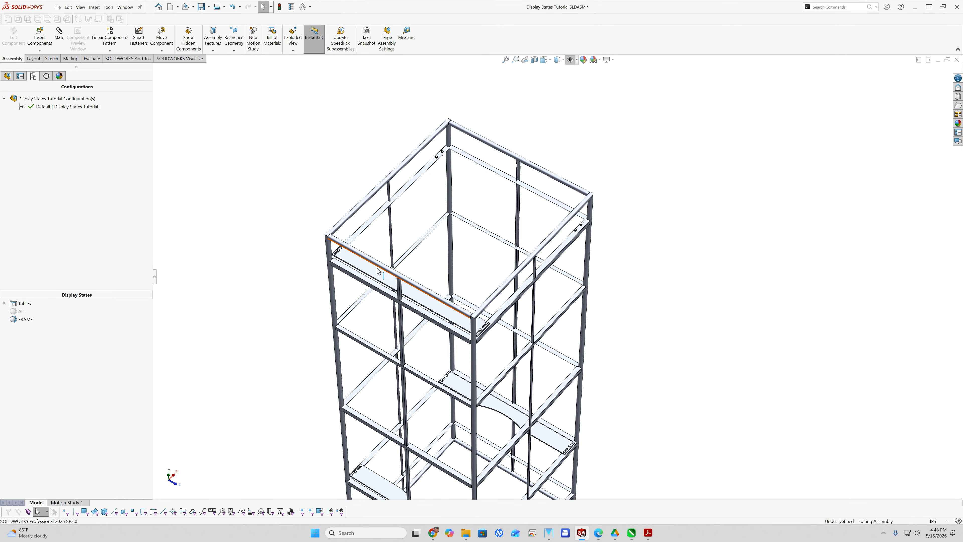
key(Tab)
scroll(471, 231, up, 3)
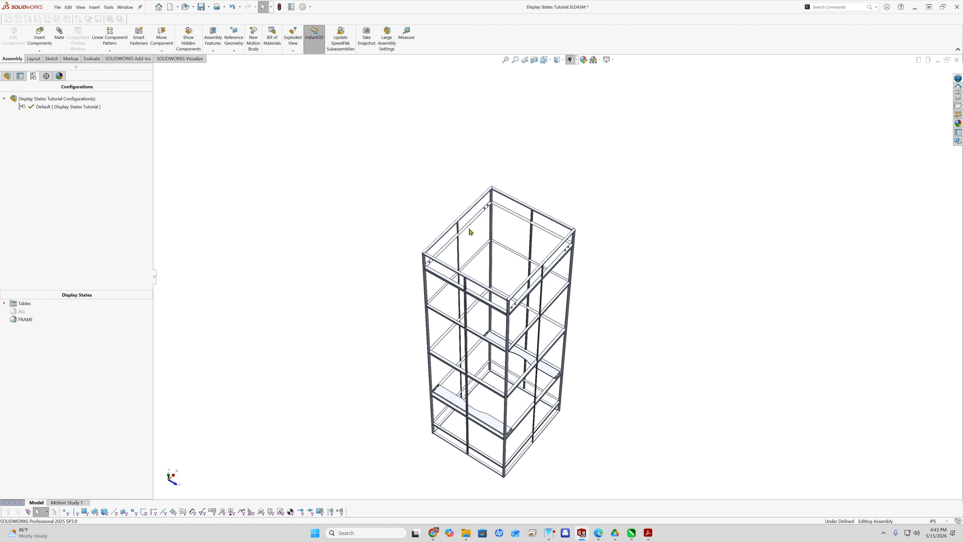
scroll(470, 232, up, 1)
scroll(524, 346, down, 4)
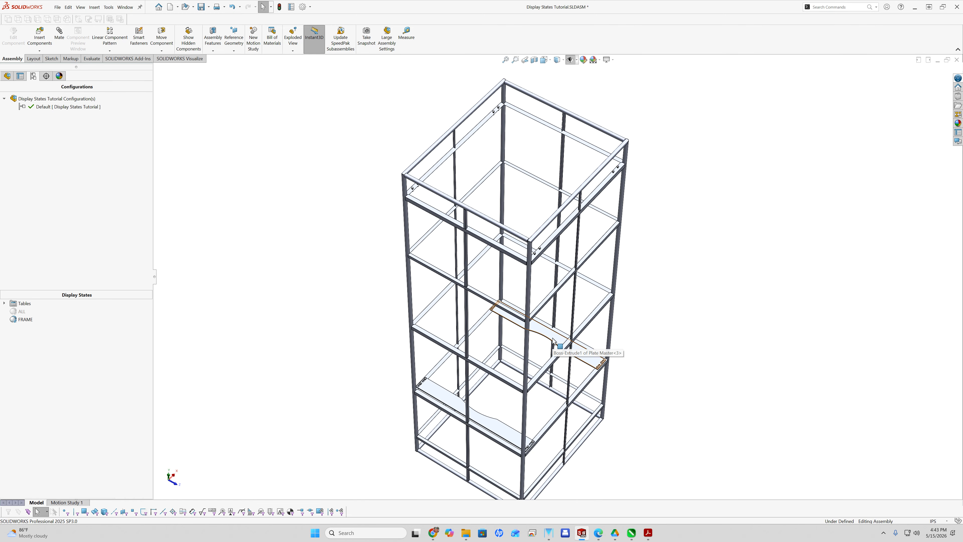
key(Tab)
key(Tab)
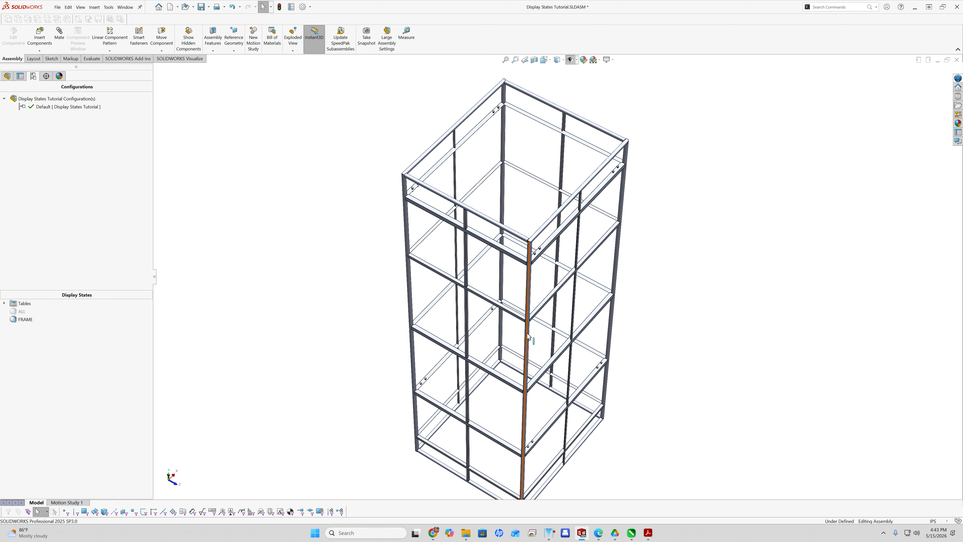
Step: Hide the two hex bolts and their two matching nuts at one upper corner of the frame
scroll(645, 176, down, 5)
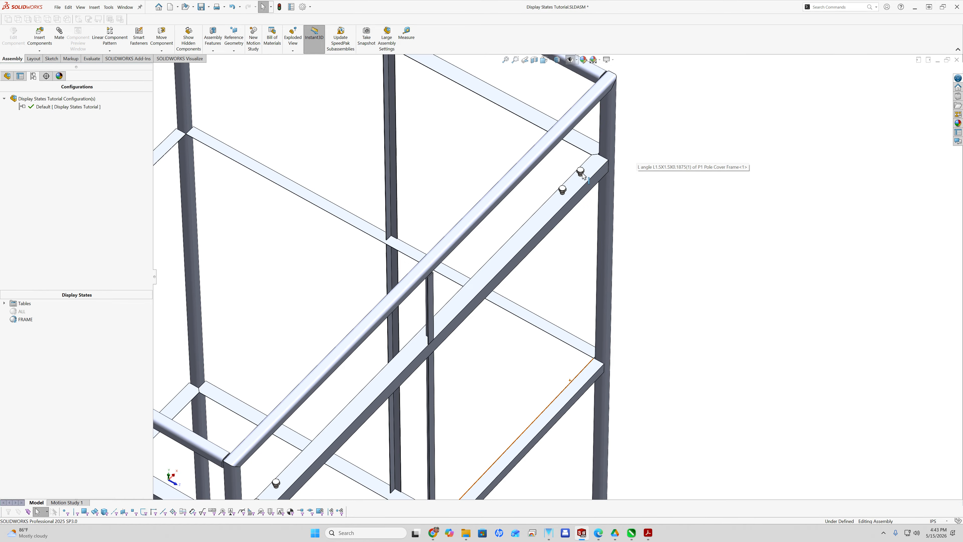
key(Tab)
key(Tab)
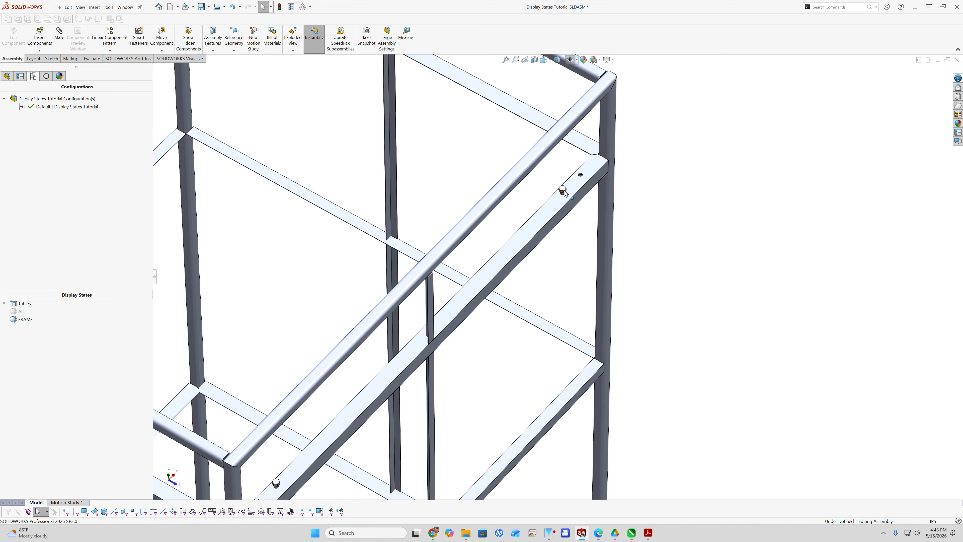
middle_drag(553, 335, 633, 151)
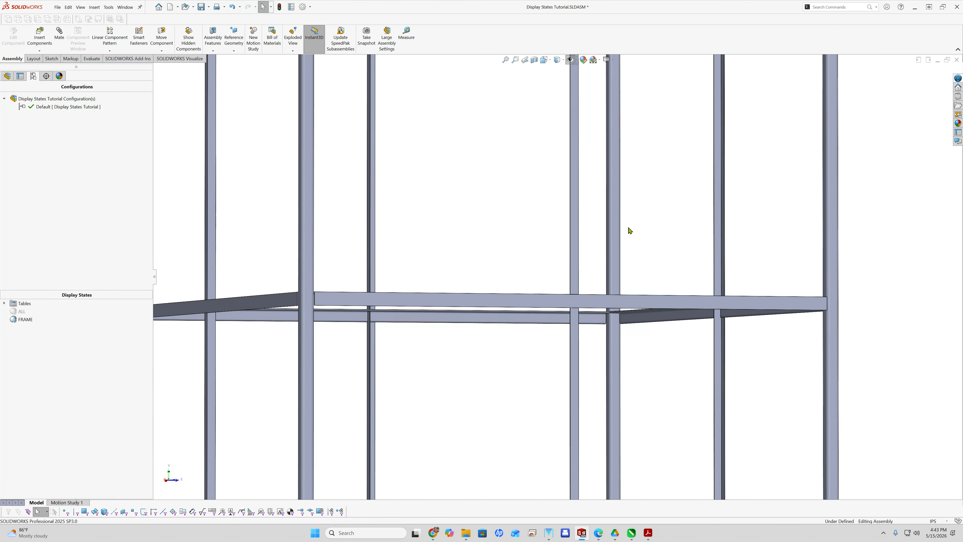
middle_drag(628, 227, 632, 132)
scroll(631, 159, up, 3)
scroll(624, 77, down, 3)
scroll(567, 247, down, 3)
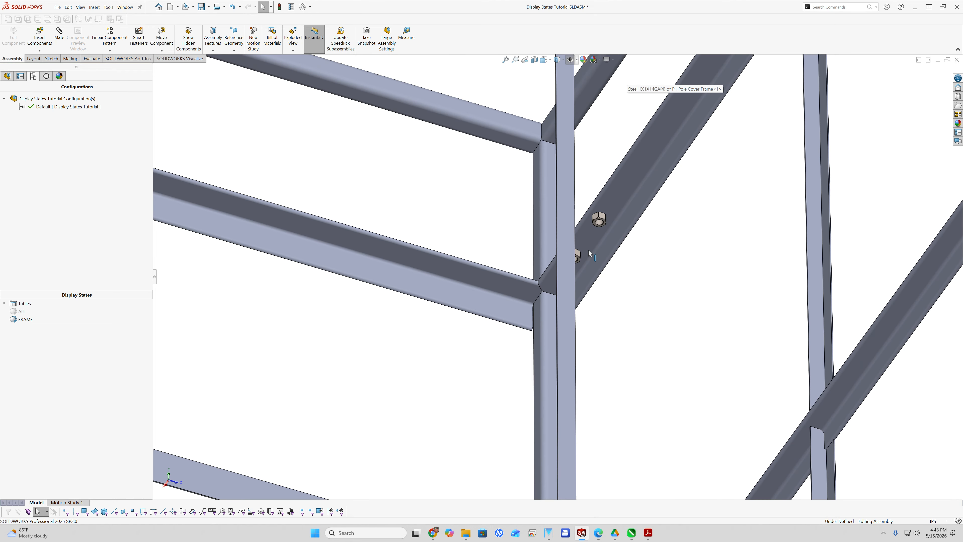
scroll(589, 251, down, 3)
key(Tab)
key(Tab)
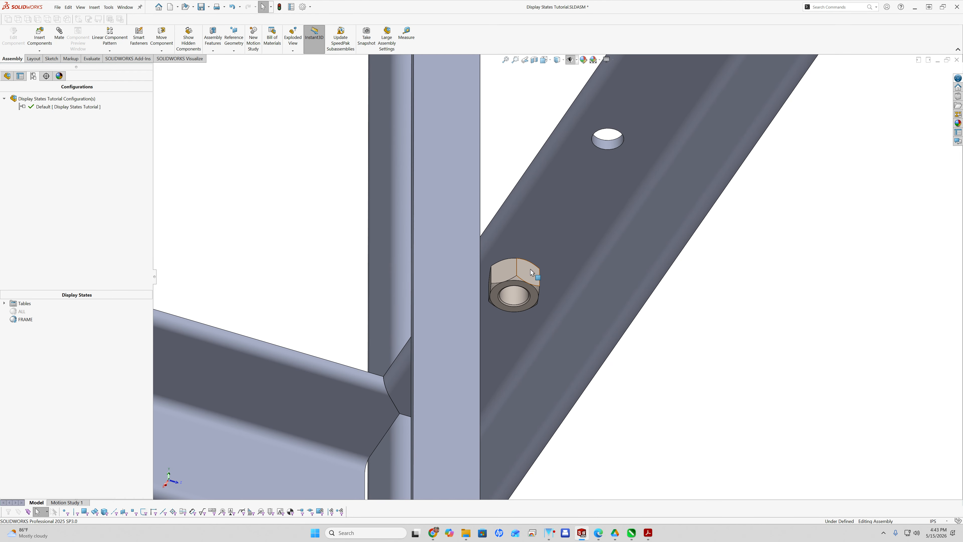
Step: Show the assembly's component tree, widened enough to read the component names, with the display pane expanded beside it
scroll(526, 272, up, 3)
scroll(528, 273, up, 5)
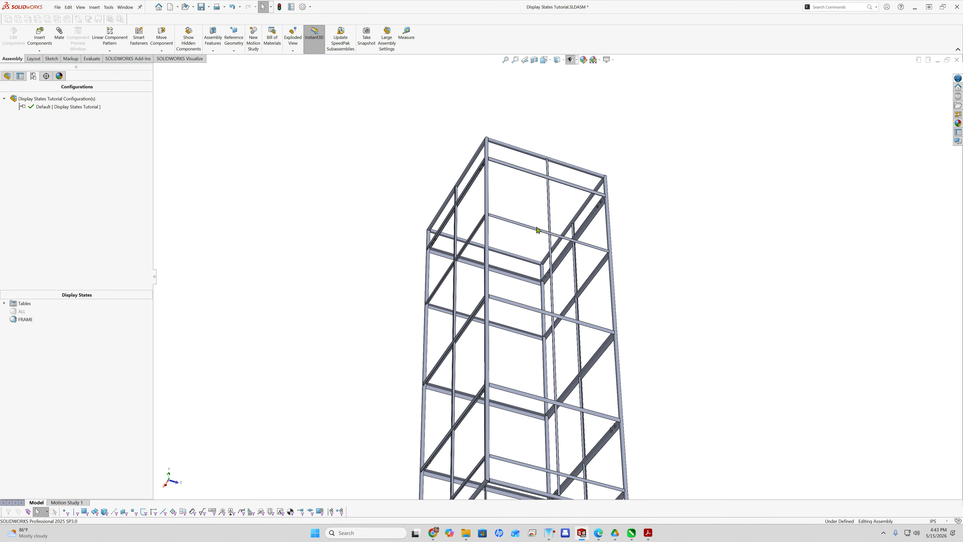
middle_drag(522, 198, 469, 366)
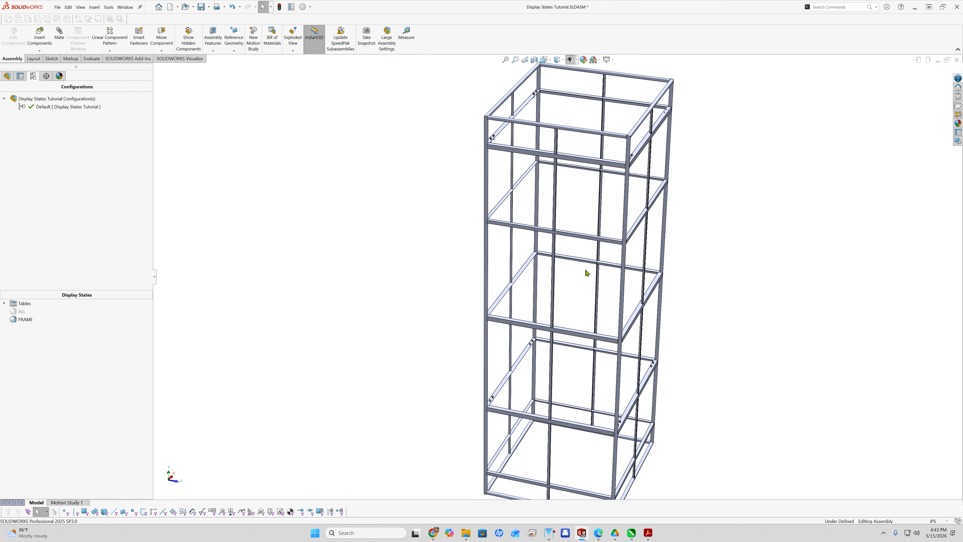
scroll(587, 273, up, 2)
scroll(626, 221, down, 3)
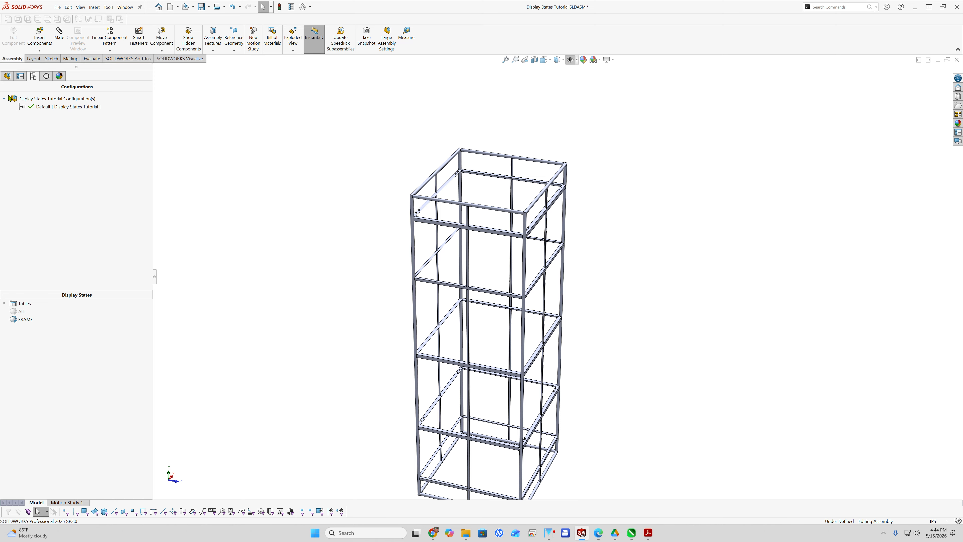
click(7, 76)
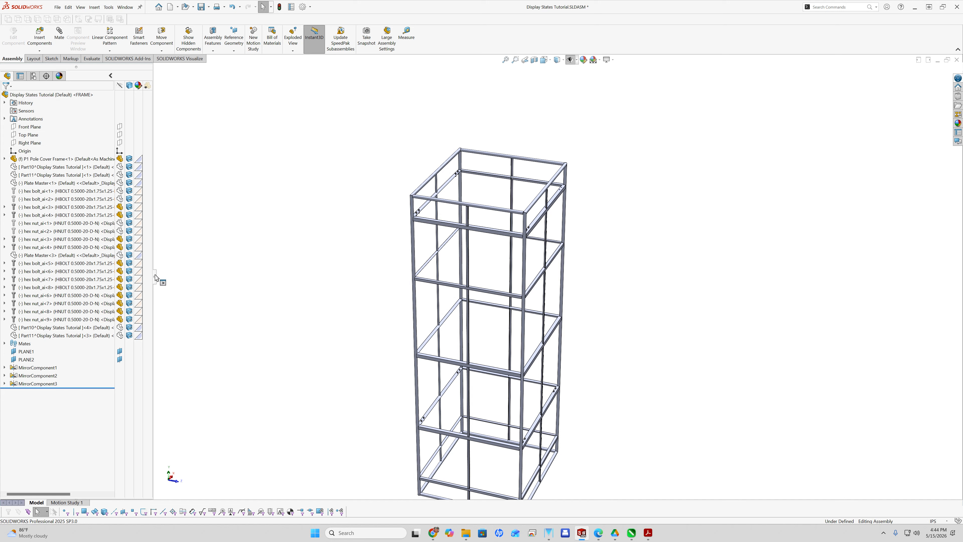
click(111, 76)
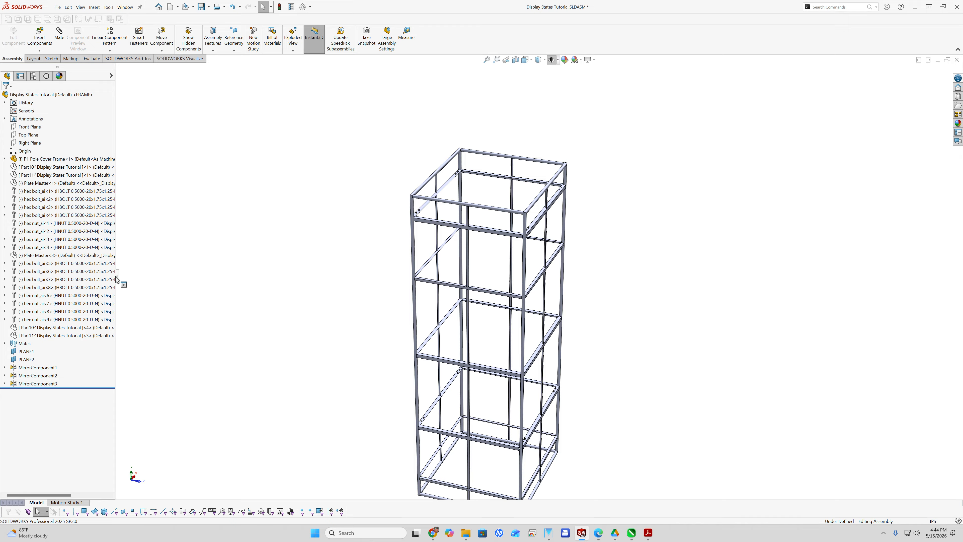
drag(116, 277, 67, 274)
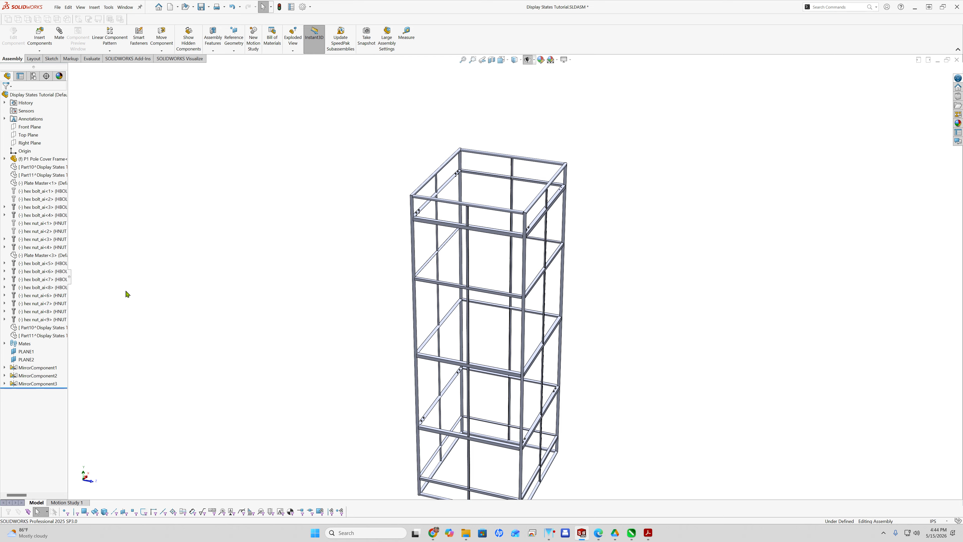
click(70, 278)
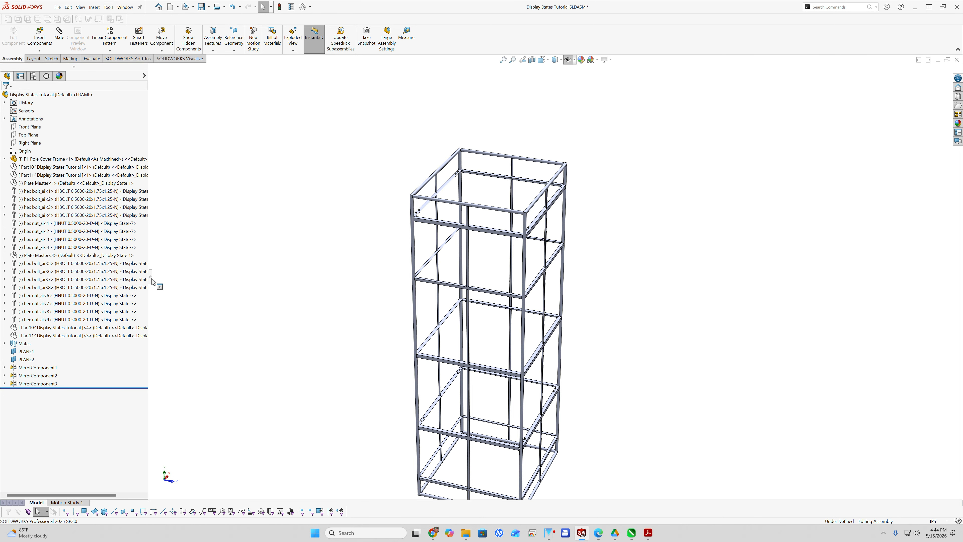
mouse_move(150, 279)
mouse_down()
mouse_move(60, 277)
mouse_move(93, 282)
mouse_move(74, 283)
mouse_move(157, 266)
mouse_up()
click(150, 76)
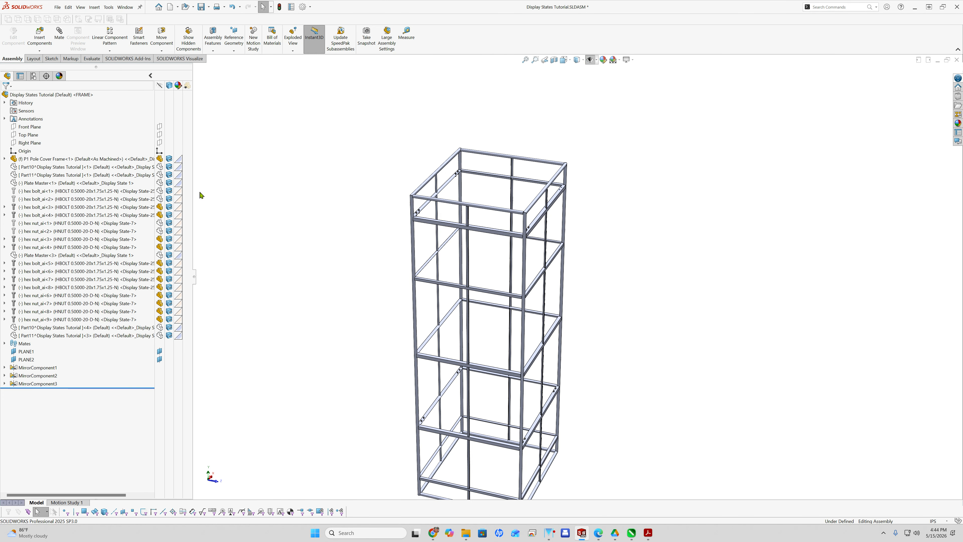
Step: Hide the remaining non-mirrored fasteners: hex bolts 3 to 8 and hex nuts 3, 4 and 6 to 9
mouse_move(183, 292)
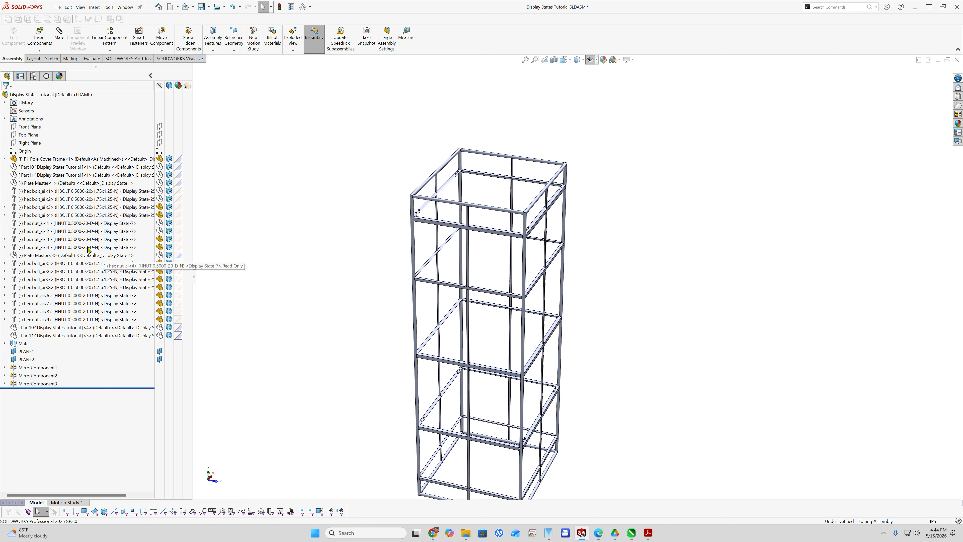
click(158, 207)
click(159, 215)
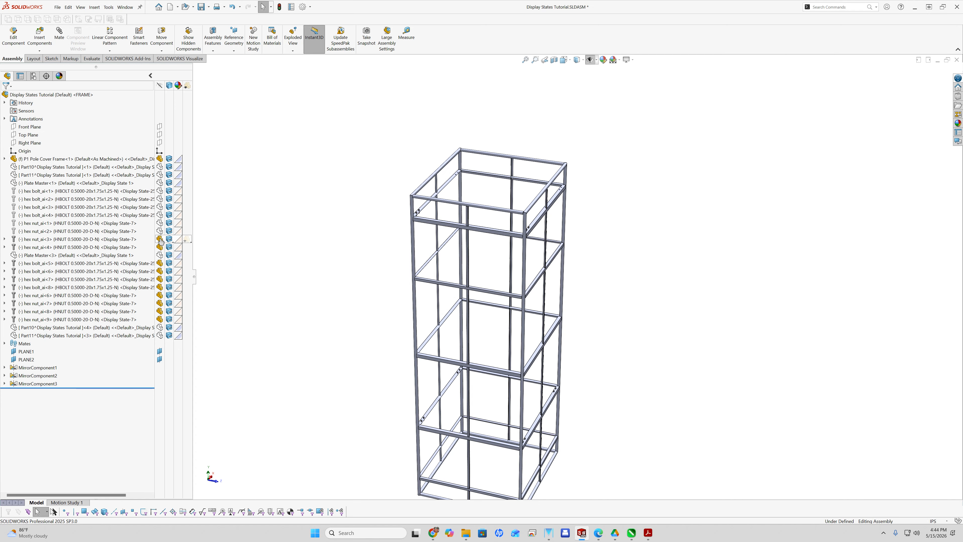
click(160, 239)
click(160, 247)
click(159, 263)
click(159, 271)
click(159, 278)
click(160, 287)
click(160, 295)
click(160, 304)
click(159, 311)
click(160, 319)
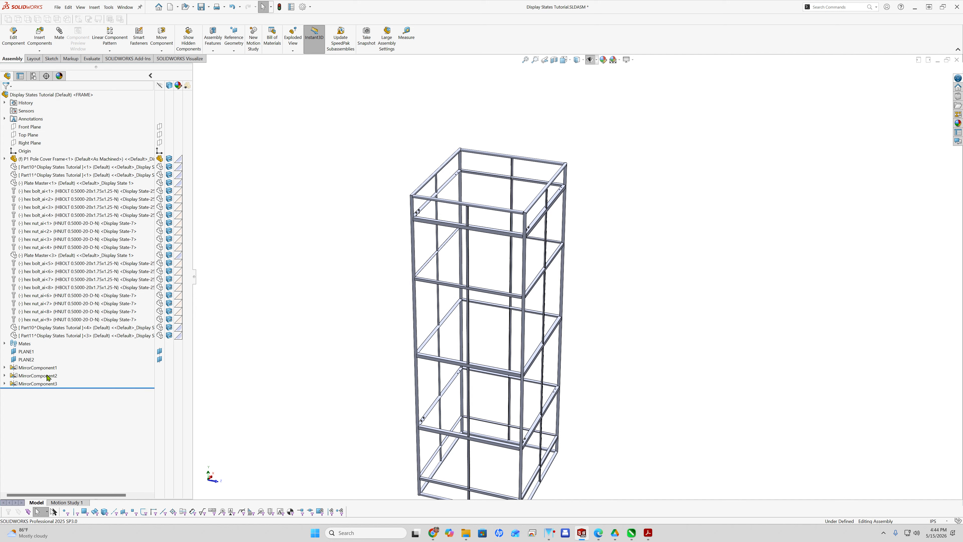
Step: Expand the three MirrorComponent features and hide MirrorComponent3's fasteners: hex bolts 9 to 16 and hex nuts 10 to 17
click(4, 367)
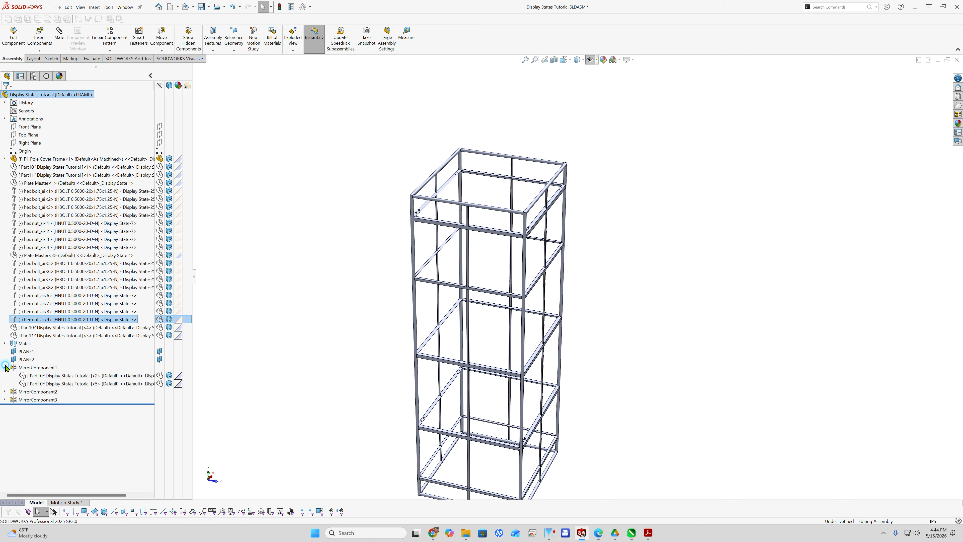
click(5, 391)
click(6, 417)
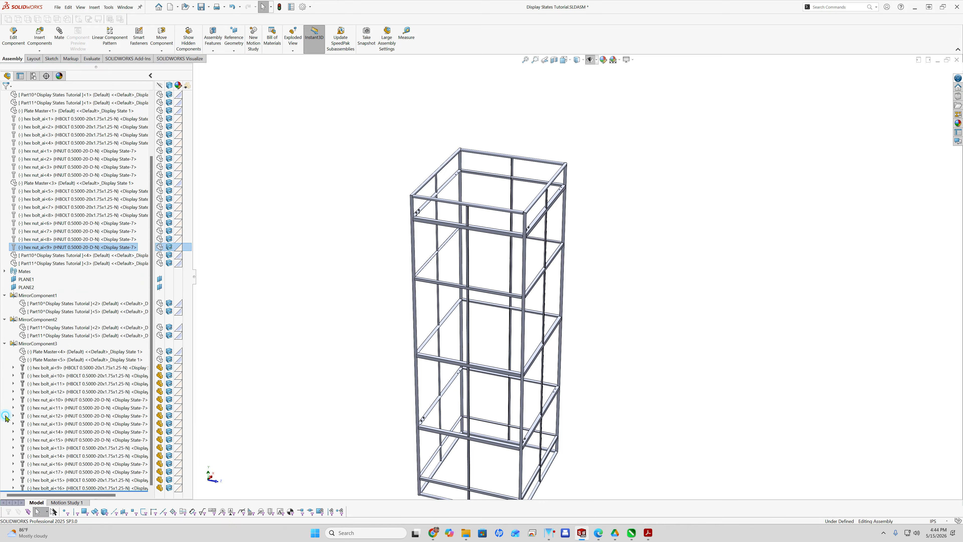
click(159, 368)
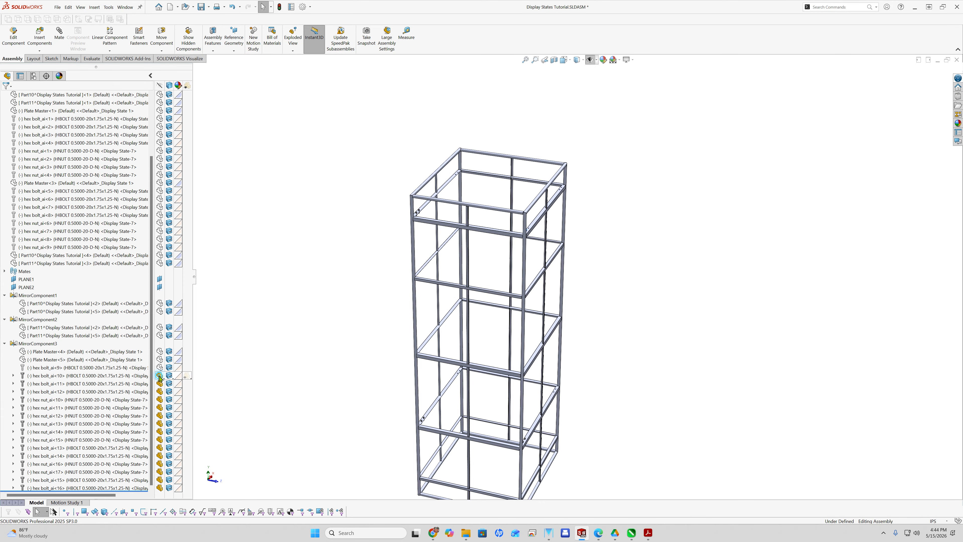
click(159, 376)
click(159, 383)
click(160, 392)
click(159, 399)
click(159, 408)
click(159, 415)
click(160, 424)
click(160, 432)
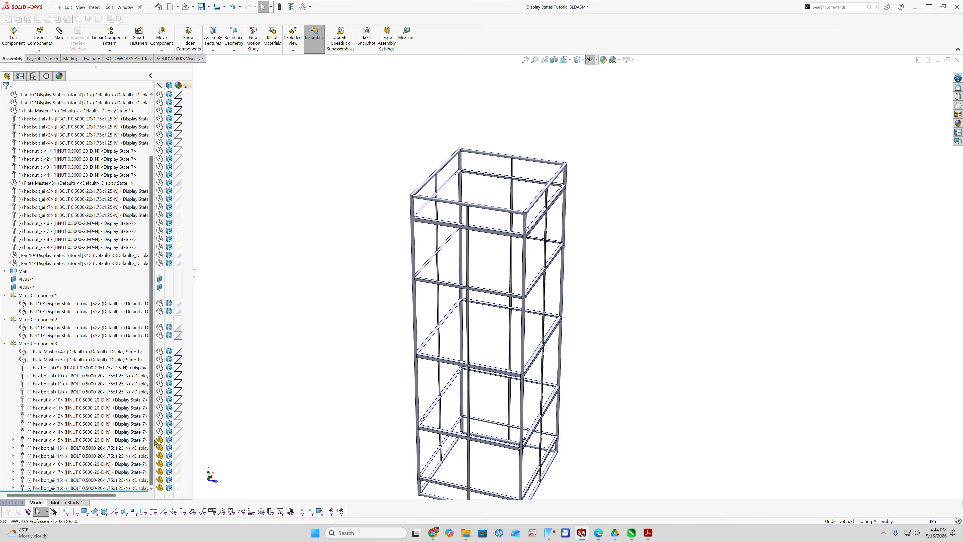
click(159, 440)
click(160, 448)
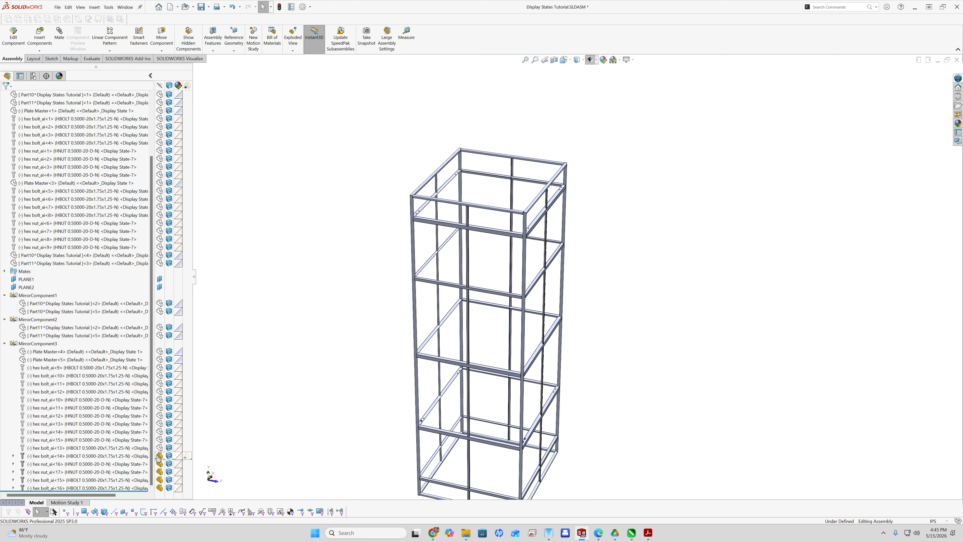
click(159, 456)
click(159, 464)
click(160, 472)
click(160, 479)
click(160, 488)
scroll(325, 355, up, 3)
scroll(628, 337, down, 2)
middle_drag(588, 343, 548, 362)
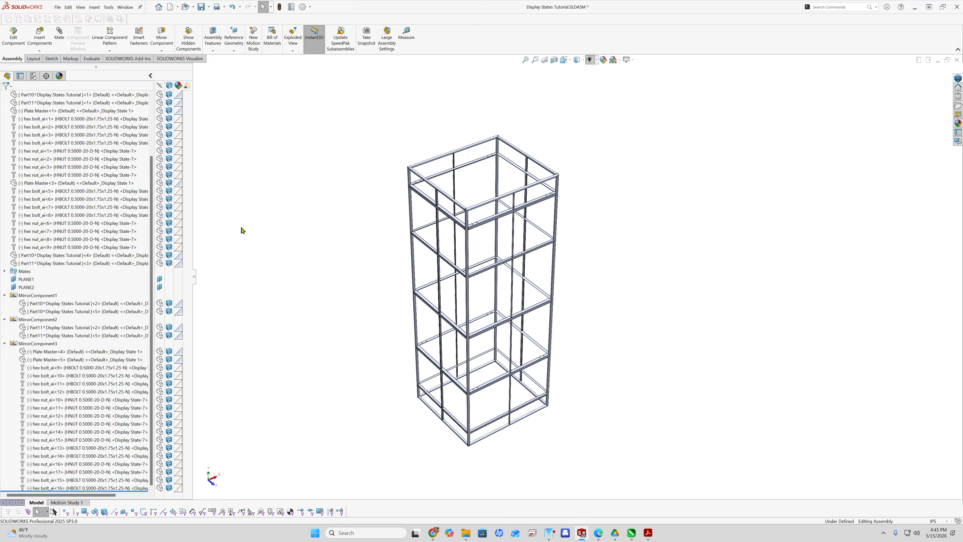
Step: Clear the selection and collapse all expanded items in the component tree
key(ctrl+a)
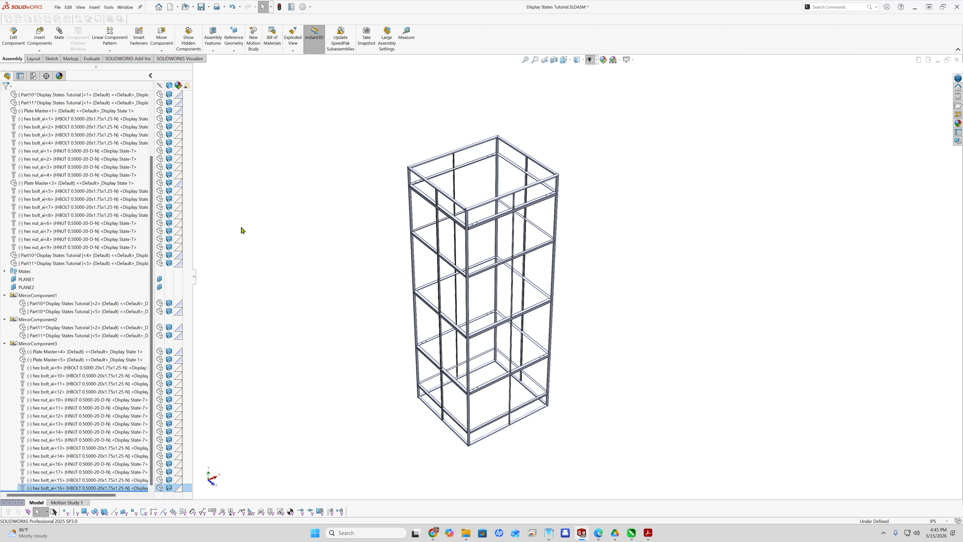
key(Escape)
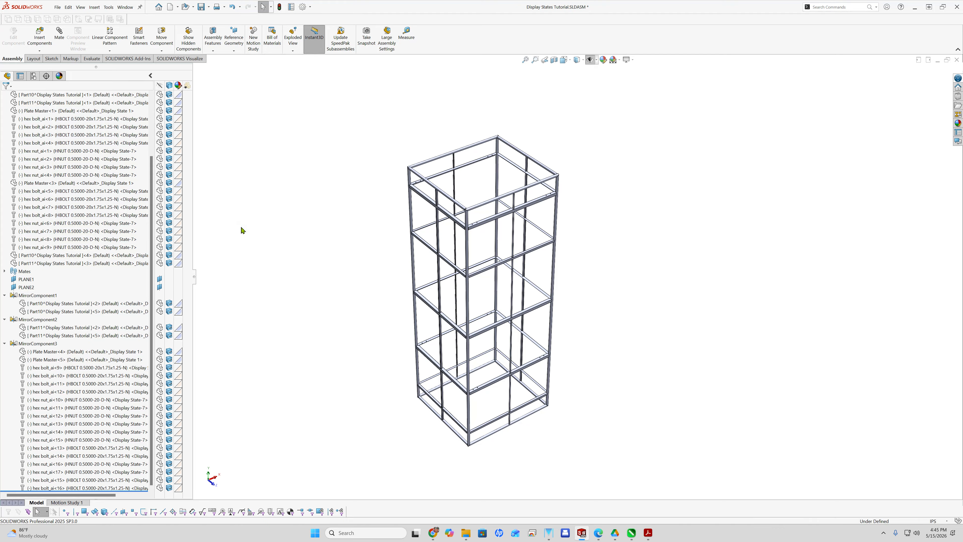
key(shift+c)
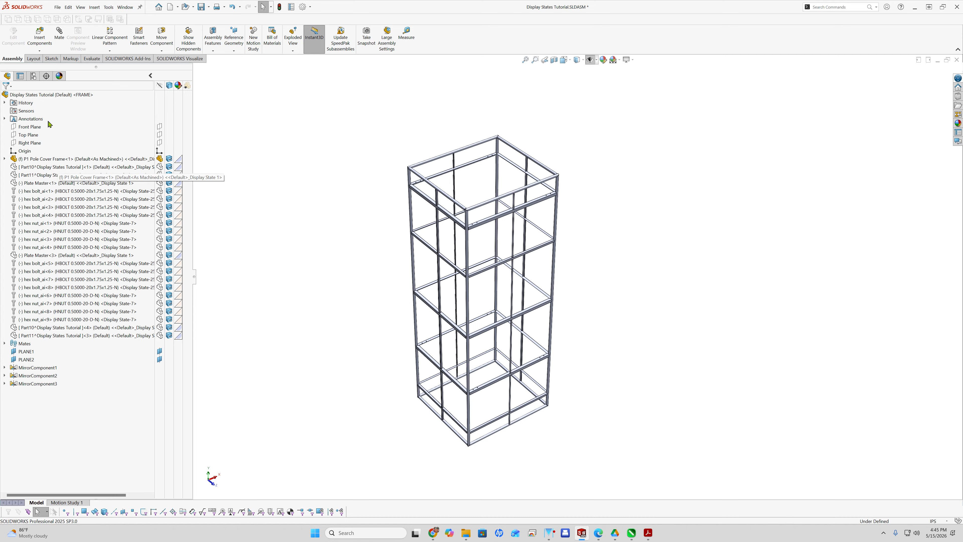
Step: Activate the ALL display state and switch back to FRAME to compare the two
click(33, 76)
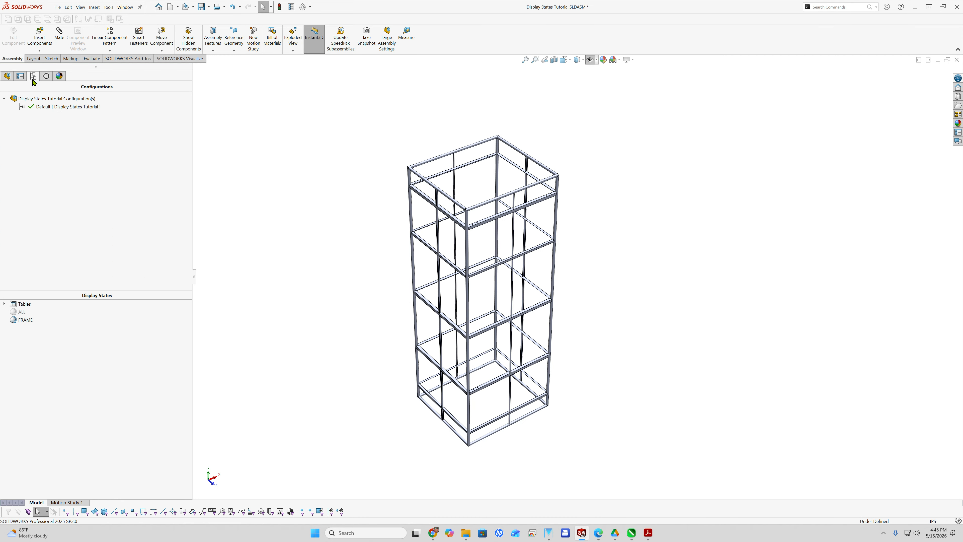
double_click(24, 314)
double_click(23, 321)
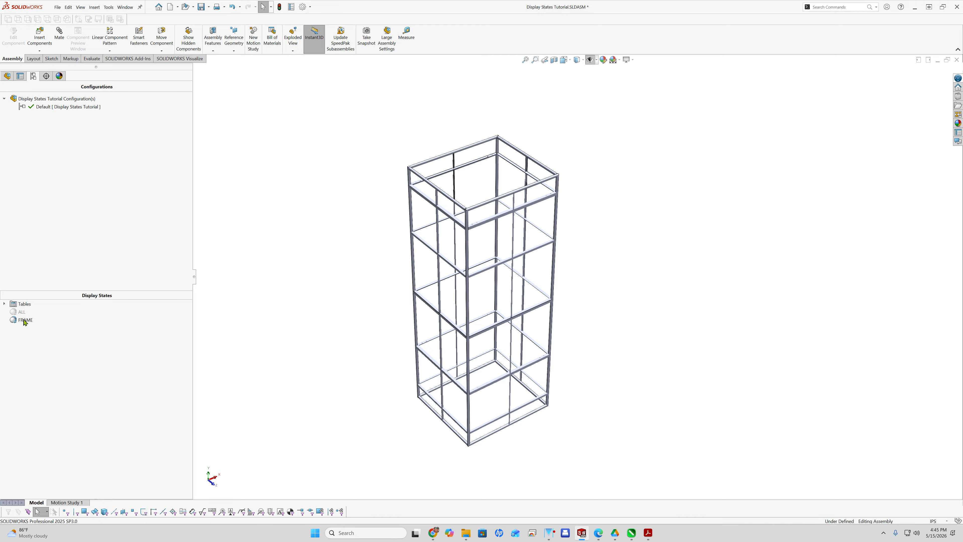
Step: Activate the ALL display state and add a new display state based on it
double_click(21, 312)
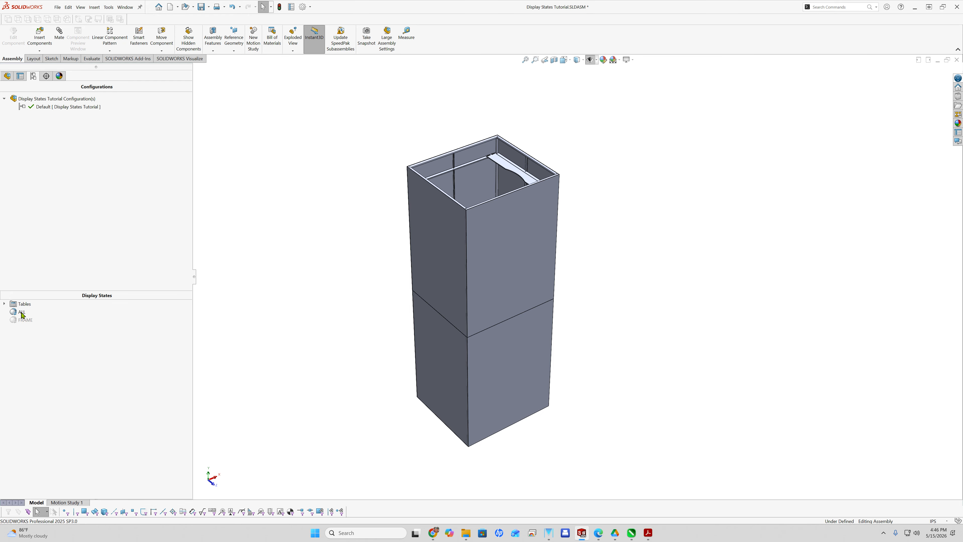
right_click(22, 314)
click(37, 326)
Step: Activate the FRAME display state and add another display state based on it
double_click(29, 322)
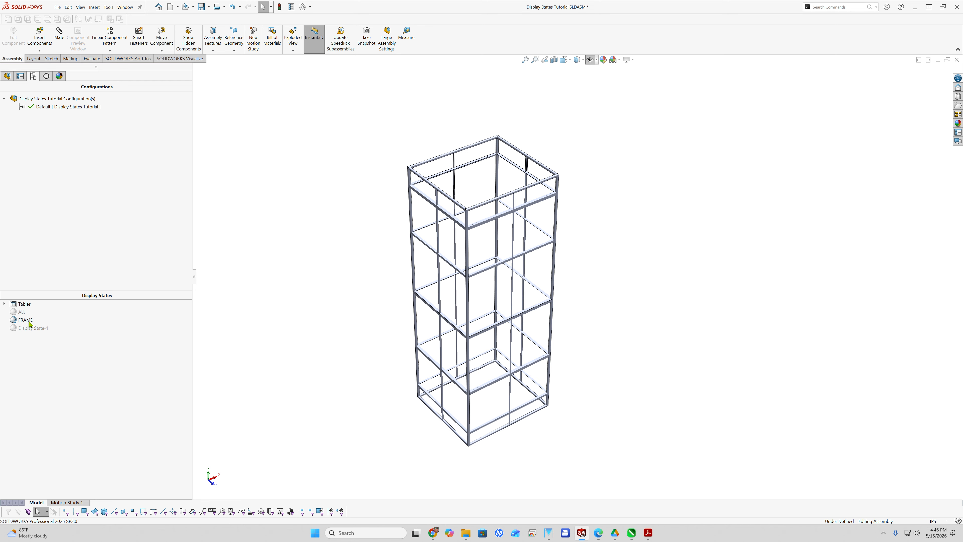
right_click(29, 322)
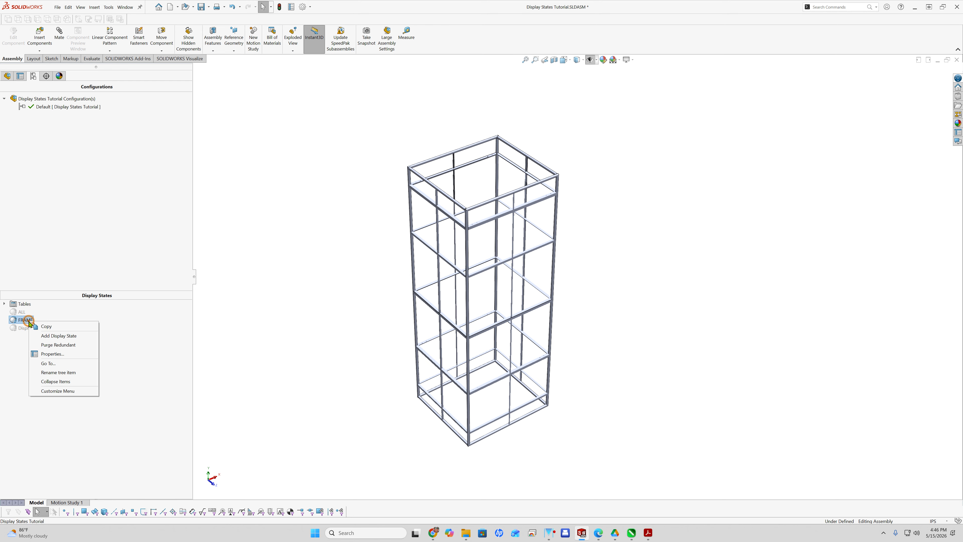
click(58, 336)
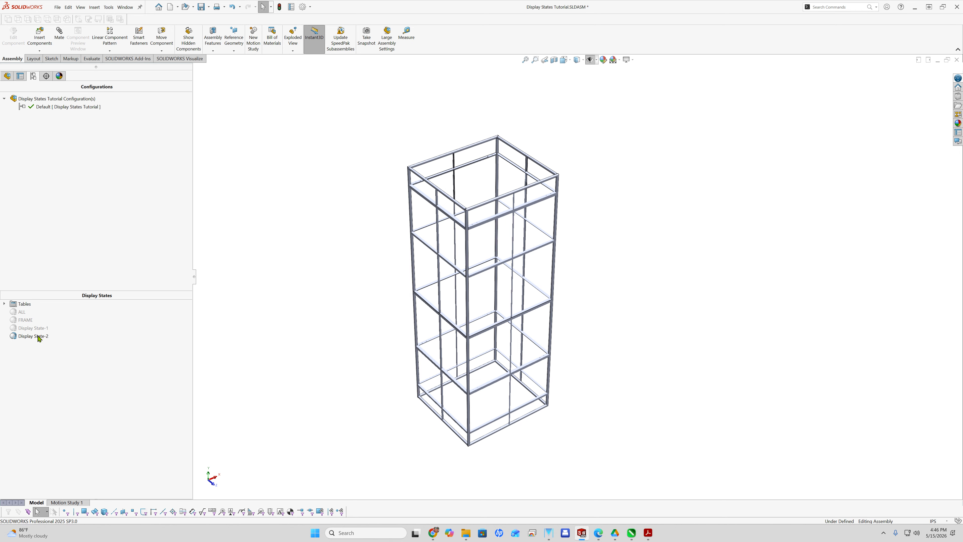
Step: Activate Display State-1 and hide the two upper front panels, undoing the accidental hiding of the frame
double_click(31, 329)
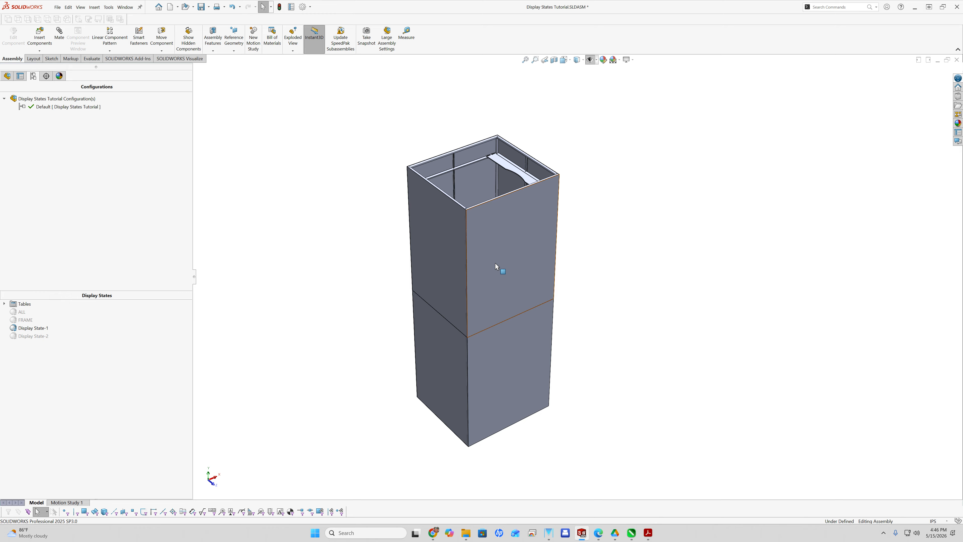
key(Tab)
key(Tab)
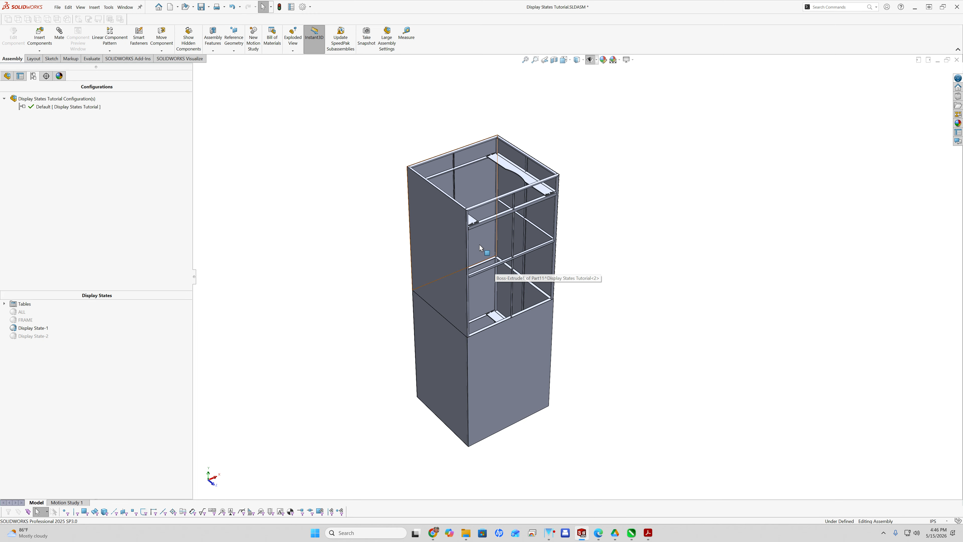
key(Tab)
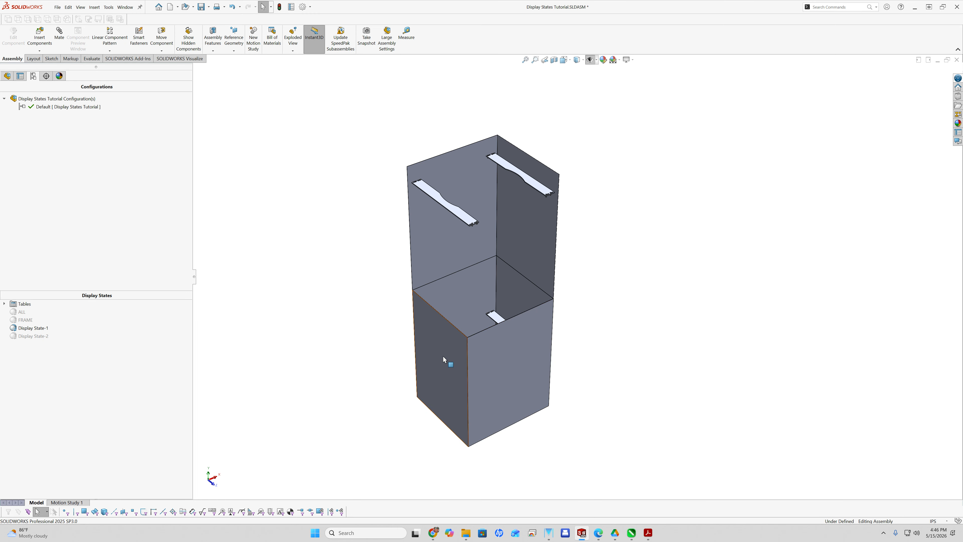
key(ctrl+z)
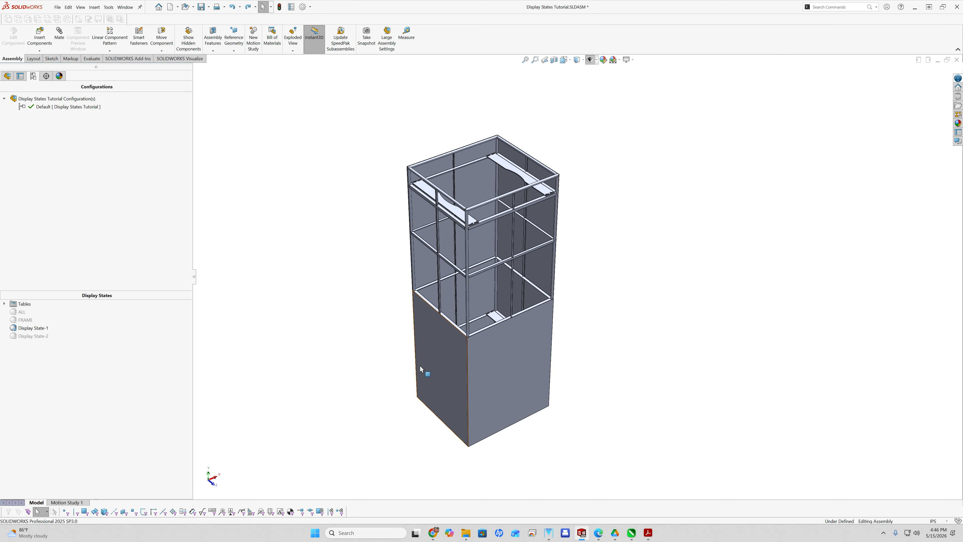
Step: Hide the two lower front panels and all the rear panels of the pole cover
key(Tab)
key(Tab)
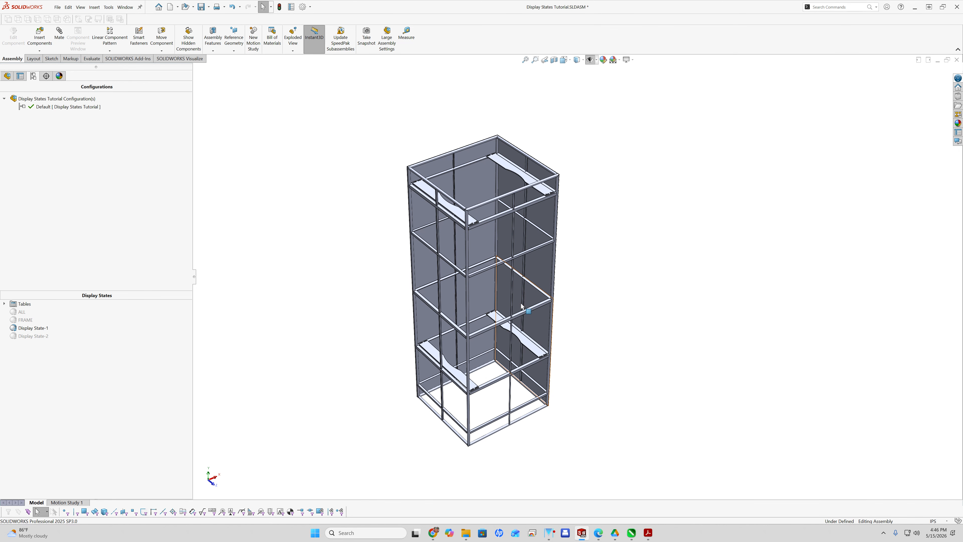
key(Tab)
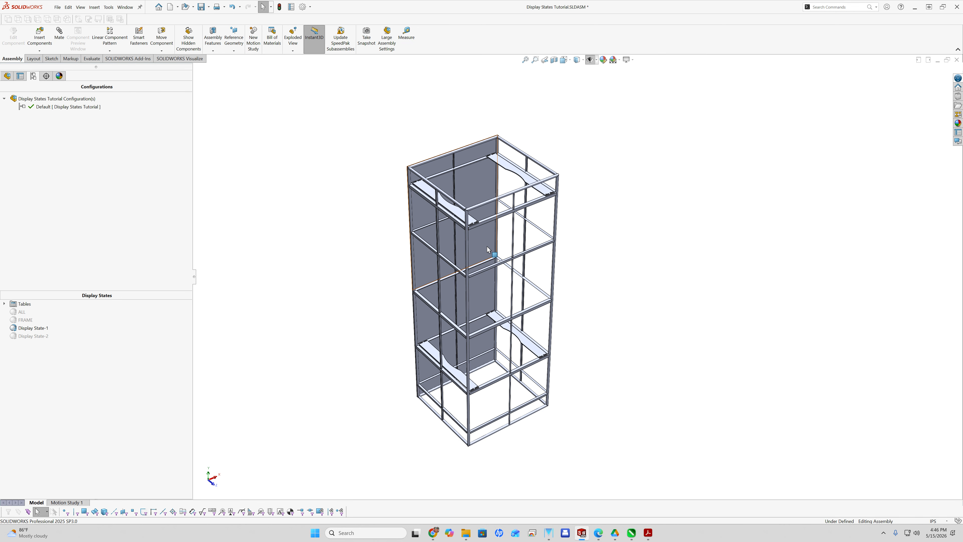
key(Tab)
key(Tab)
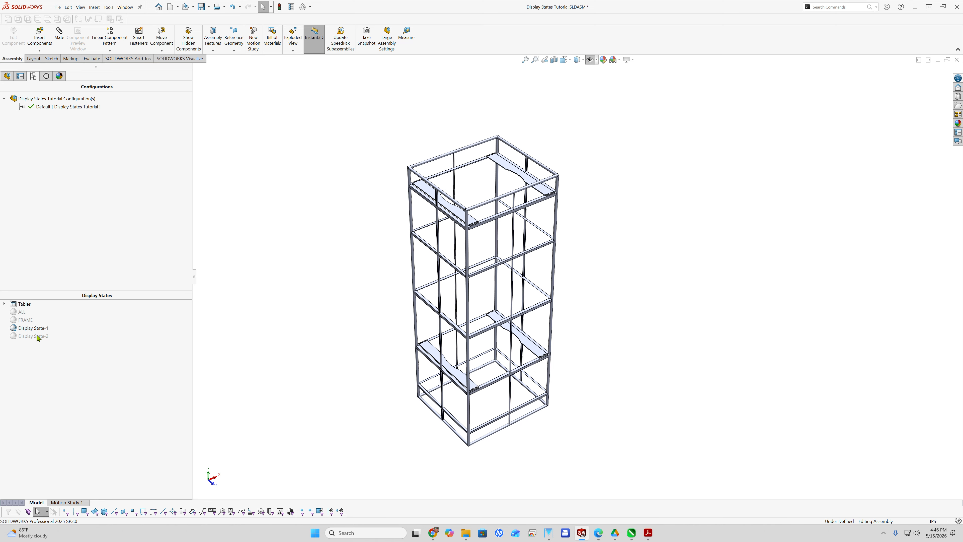
Step: Rename Display State-1 as "Frame Sliding Plates Hardware"
right_click(35, 330)
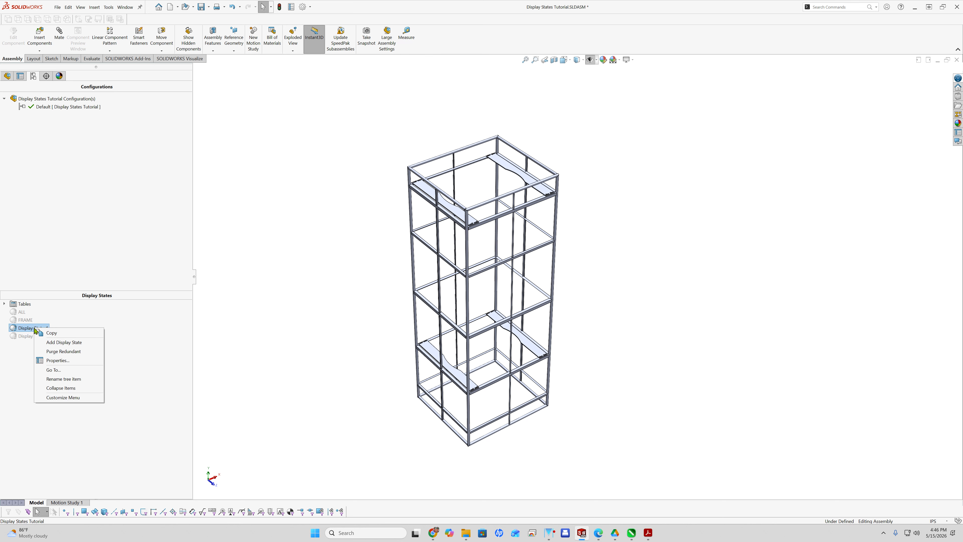
click(63, 379)
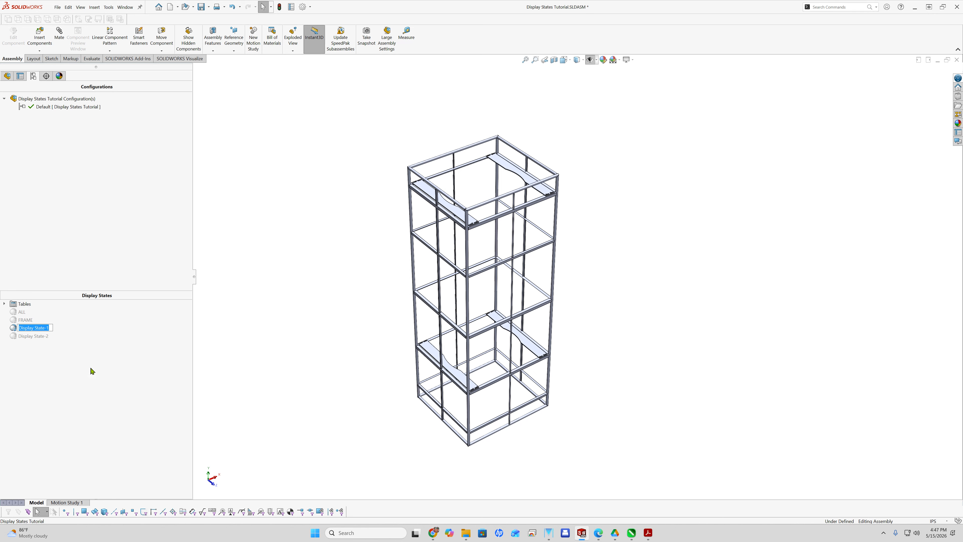
text(Frame Sliding Plates Hardware)
click(96, 364)
Step: Delete the unneeded Display State-2
click(43, 337)
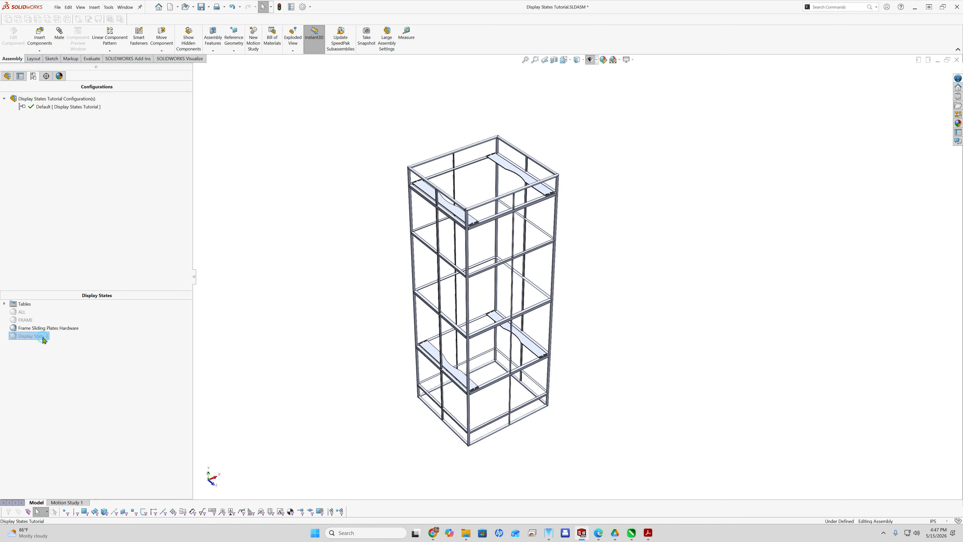
right_click(43, 337)
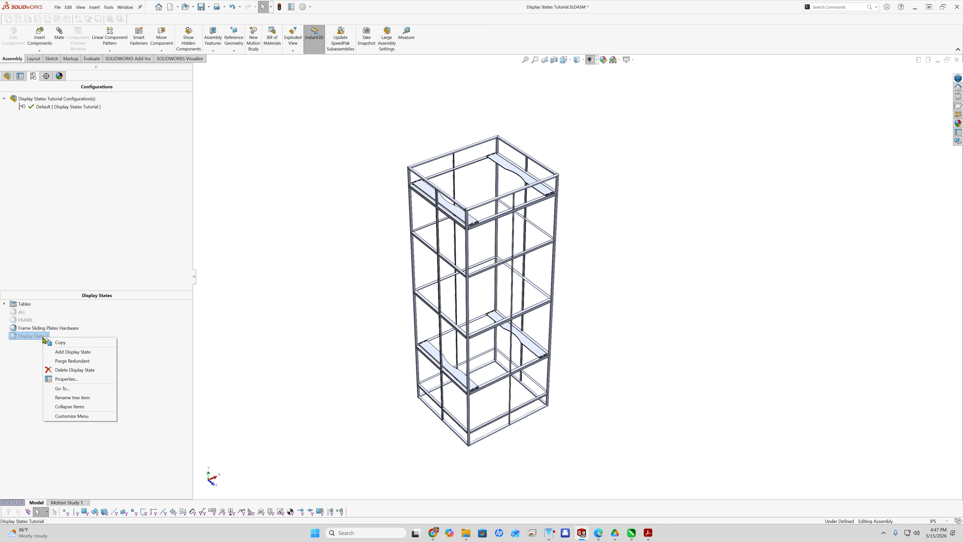
click(67, 370)
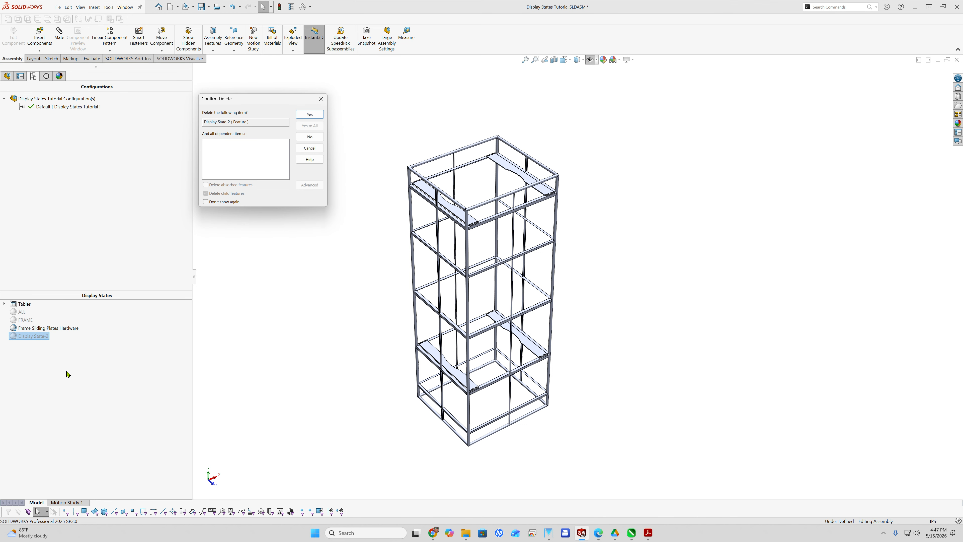
click(315, 115)
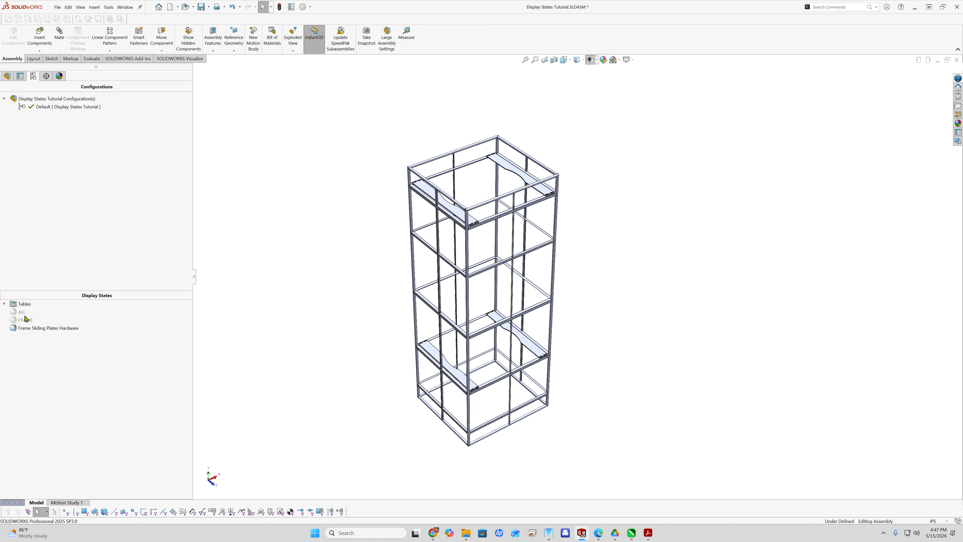
Step: Switch through the FRAME, Frame Sliding Plates Hardware and ALL display states to compare them, ending on ALL
double_click(26, 320)
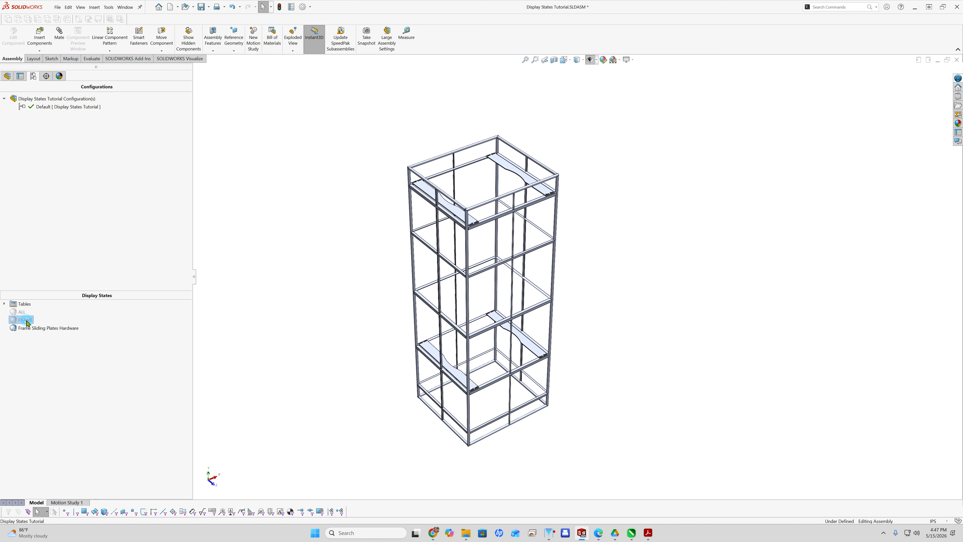
double_click(27, 330)
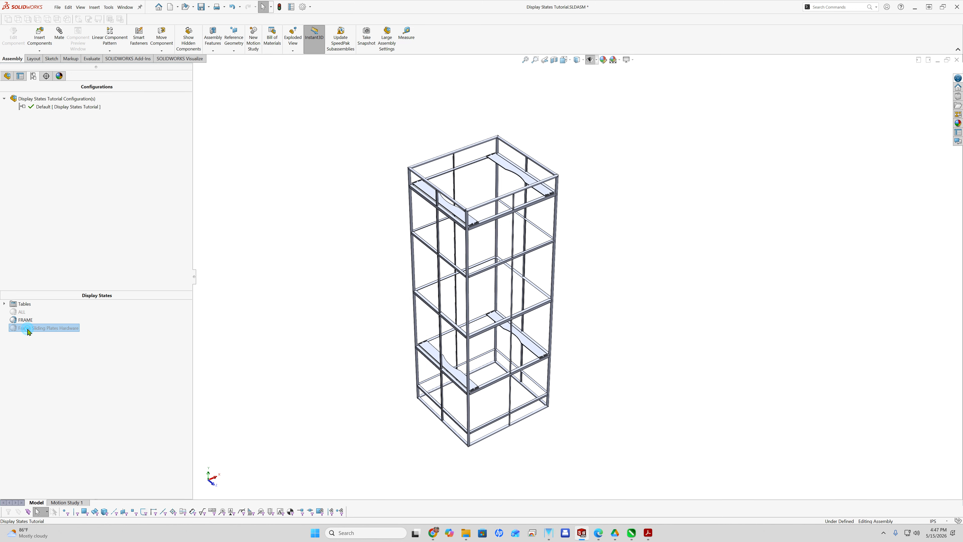
double_click(22, 313)
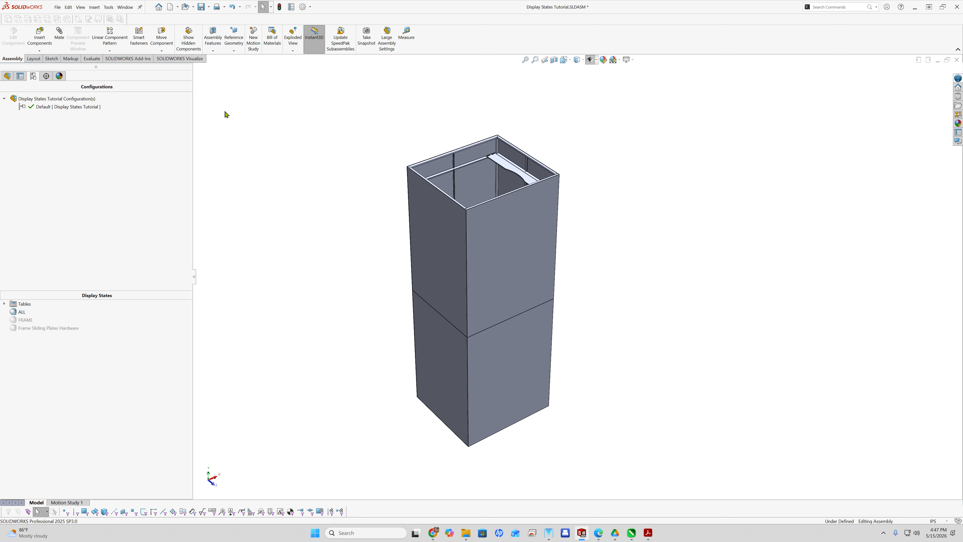
Step: Save the assembly and make a drawing from it, accepting the preselected 431.80 x 279.40 mm sheet format
click(202, 7)
click(58, 7)
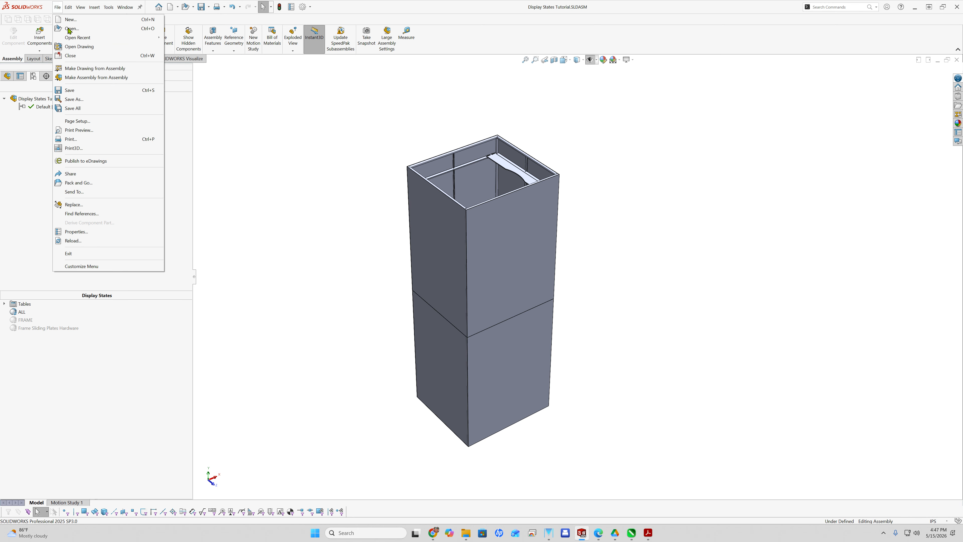
click(88, 69)
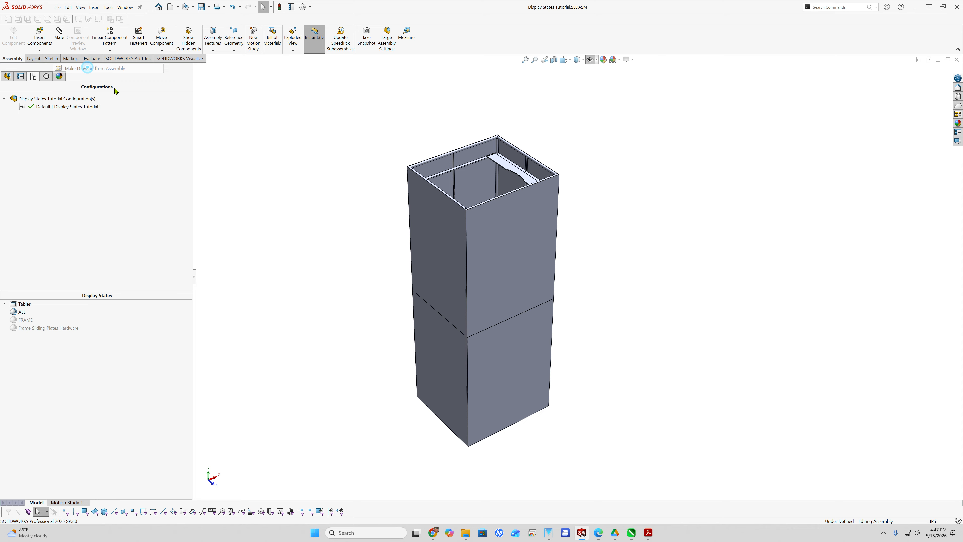
click(285, 240)
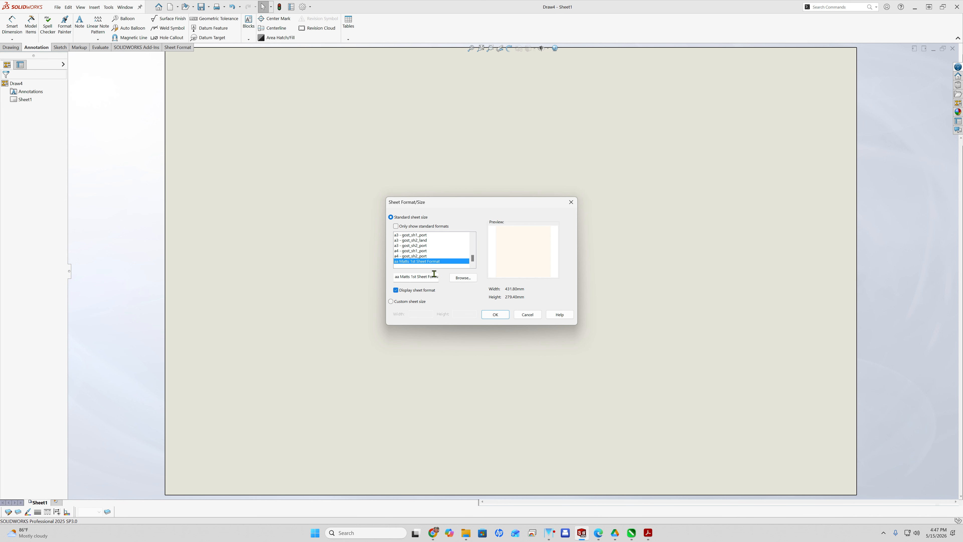
click(493, 315)
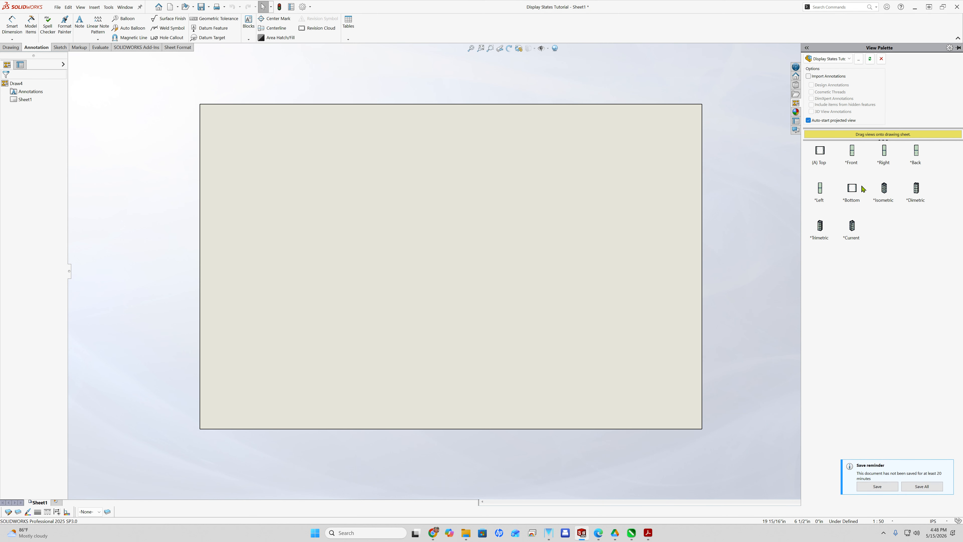
Step: Place the assembly's front view on the sheet with projected right, left, top and isometric views
mouse_move(853, 153)
mouse_down()
mouse_move(477, 268)
mouse_move(387, 285)
mouse_up()
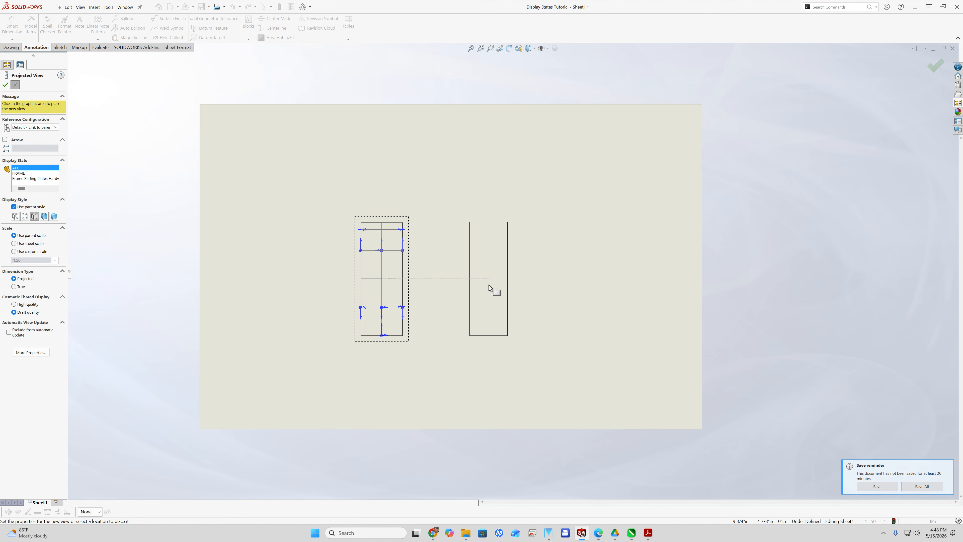
click(488, 285)
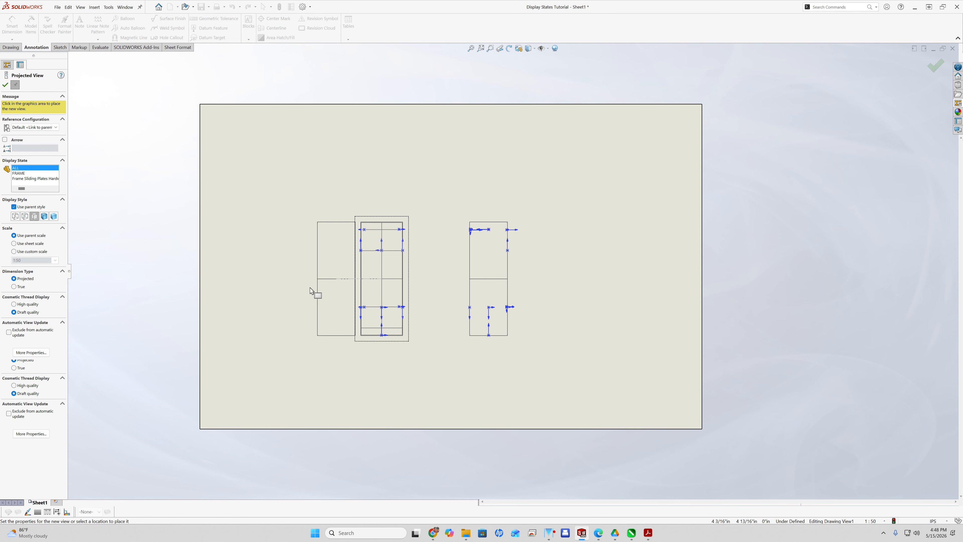
click(285, 289)
click(377, 175)
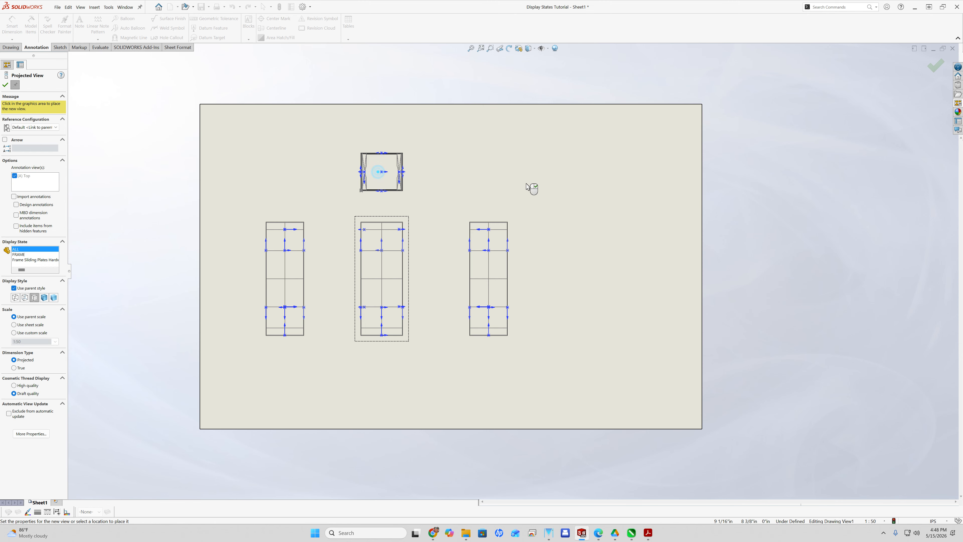
click(597, 207)
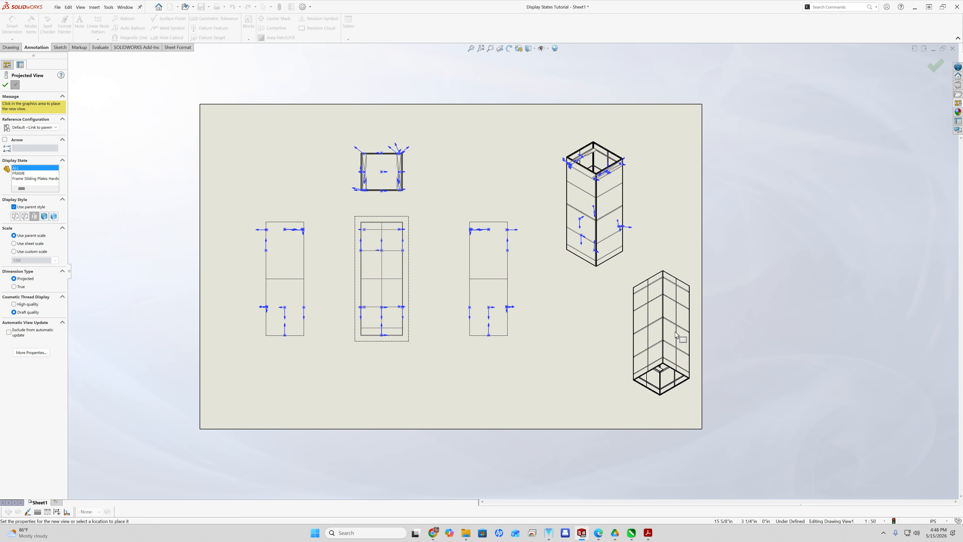
Step: Place an extra projected side view beyond the sheet's edge and a second isometric view, and finish the projected views
click(742, 336)
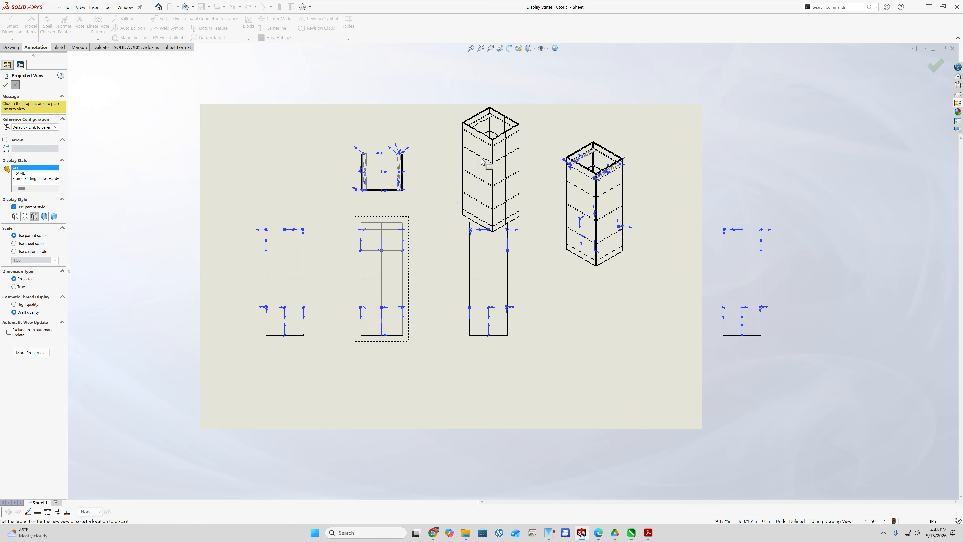
click(483, 160)
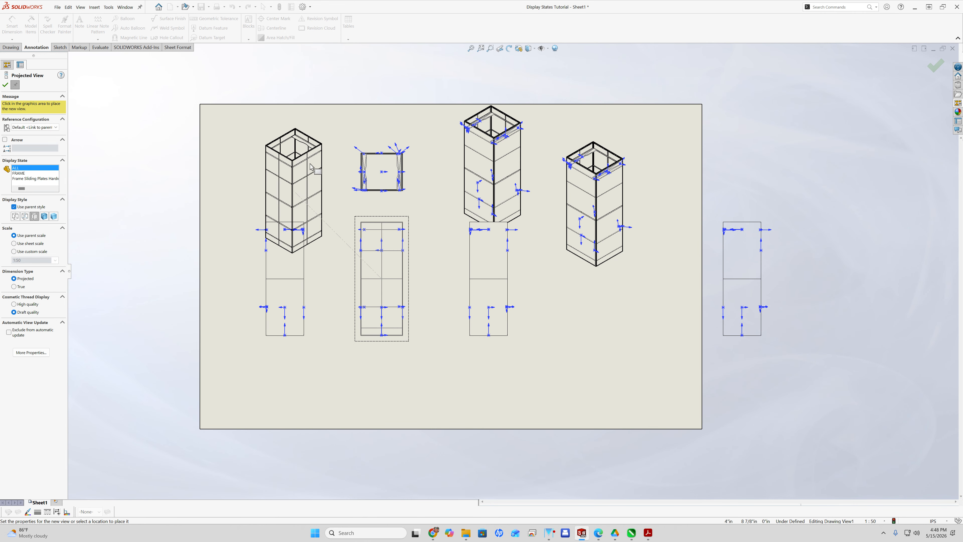
click(5, 84)
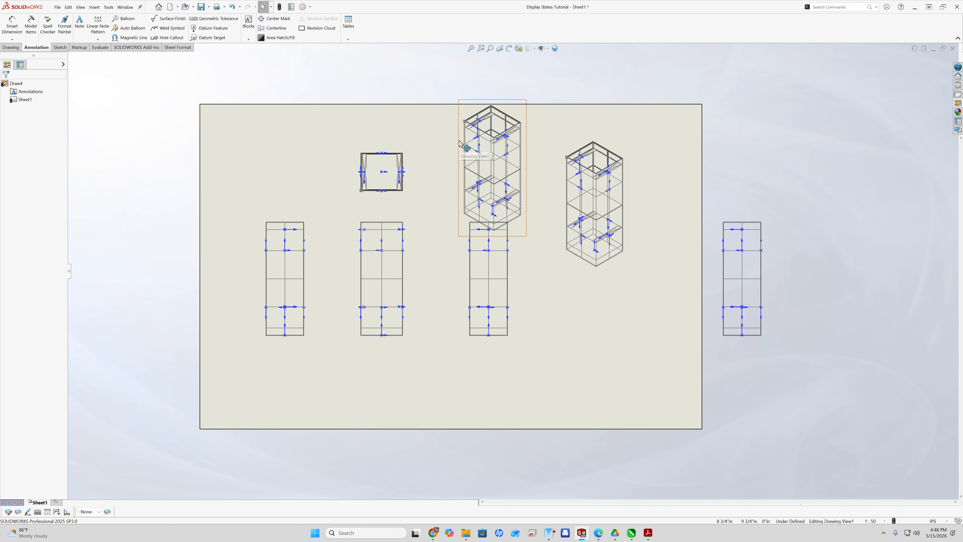
Step: Delete the second isometric view and the extra projected side view beyond the sheet's edge
click(459, 144)
key(Delete)
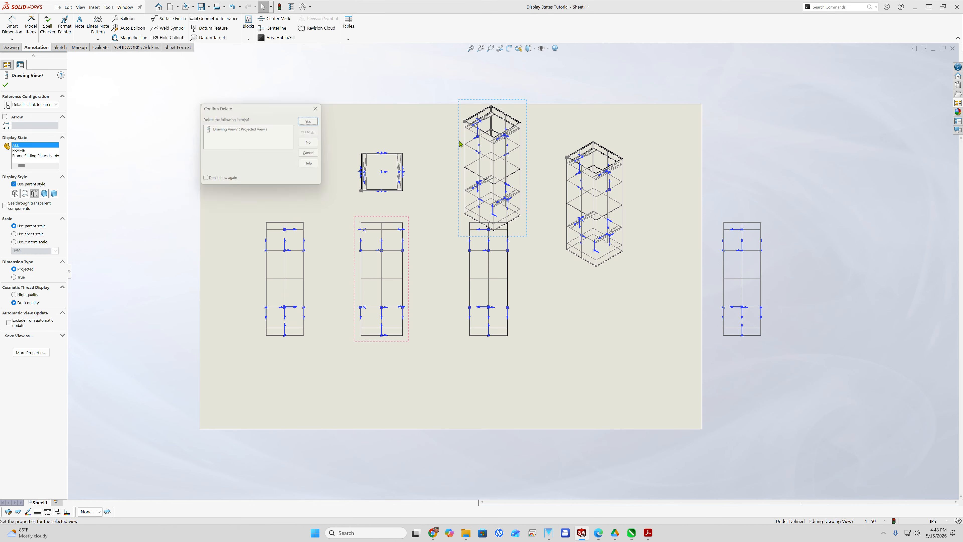
click(313, 121)
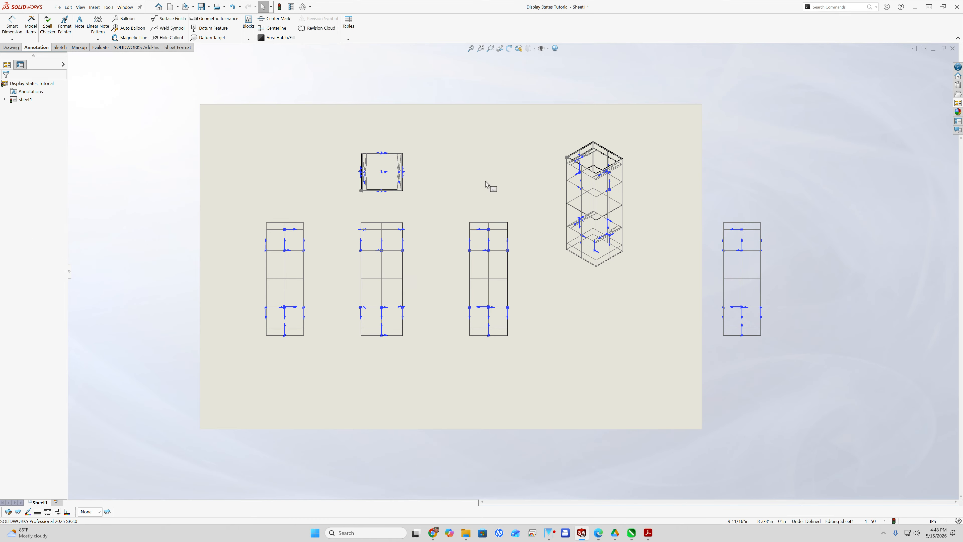
click(561, 183)
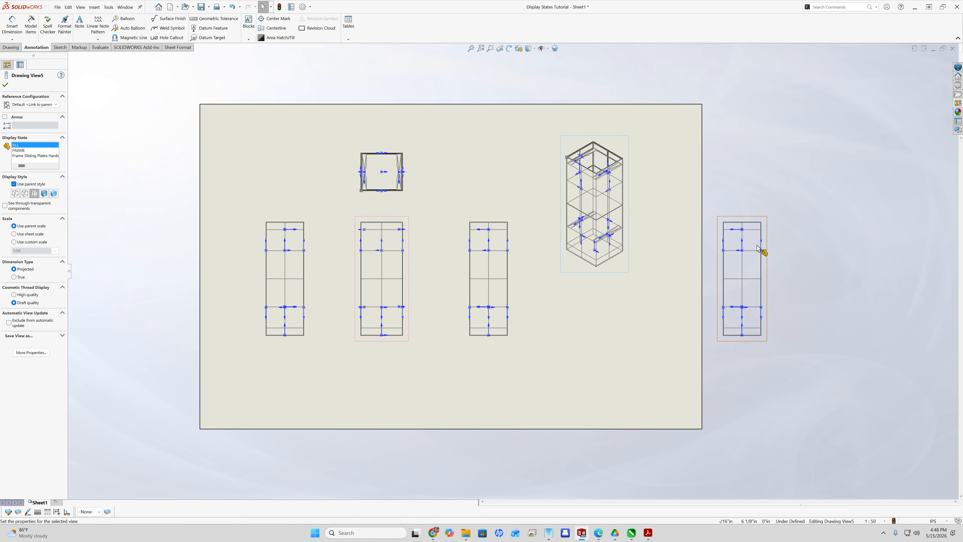
click(718, 242)
key(Delete)
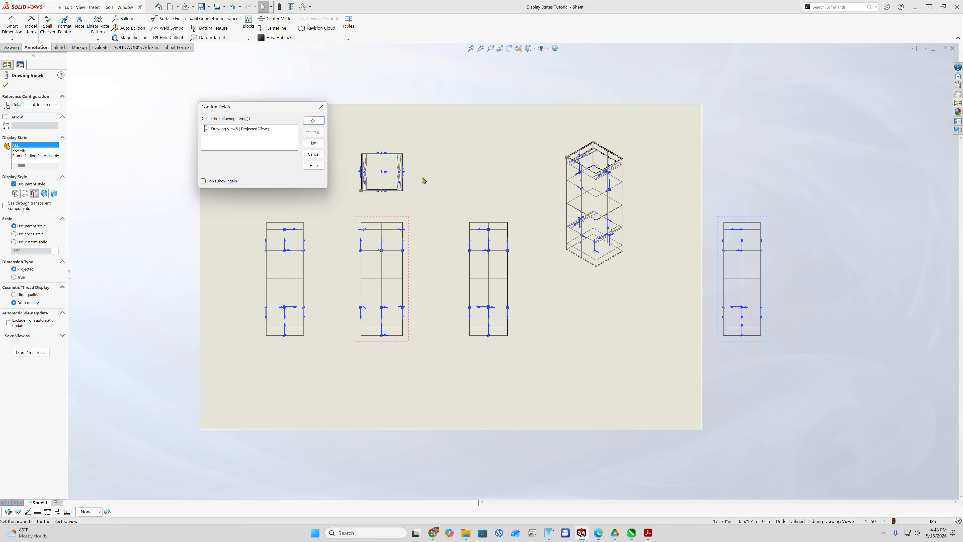
key(Return)
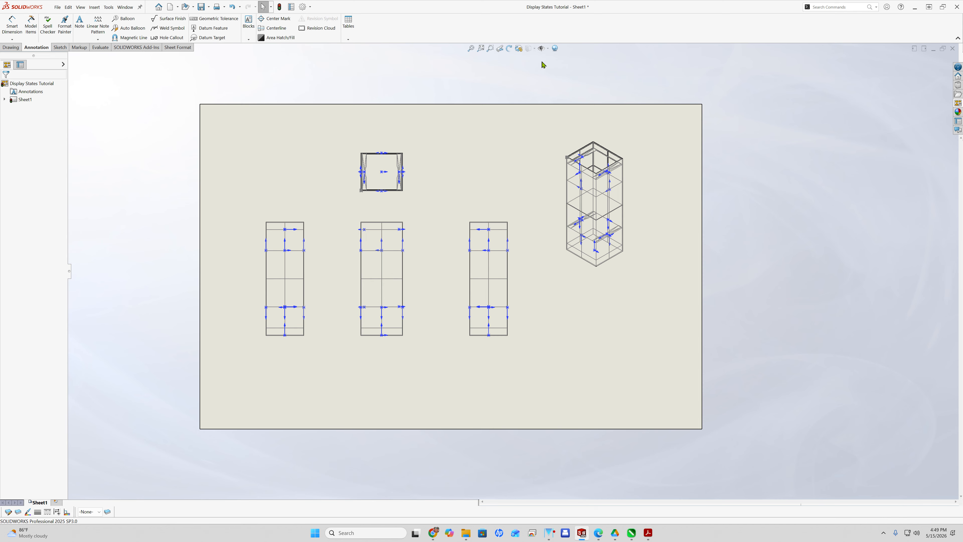
Step: Hide all reference item types, such as the origins, in the drawing views and rebuild the drawing
click(542, 48)
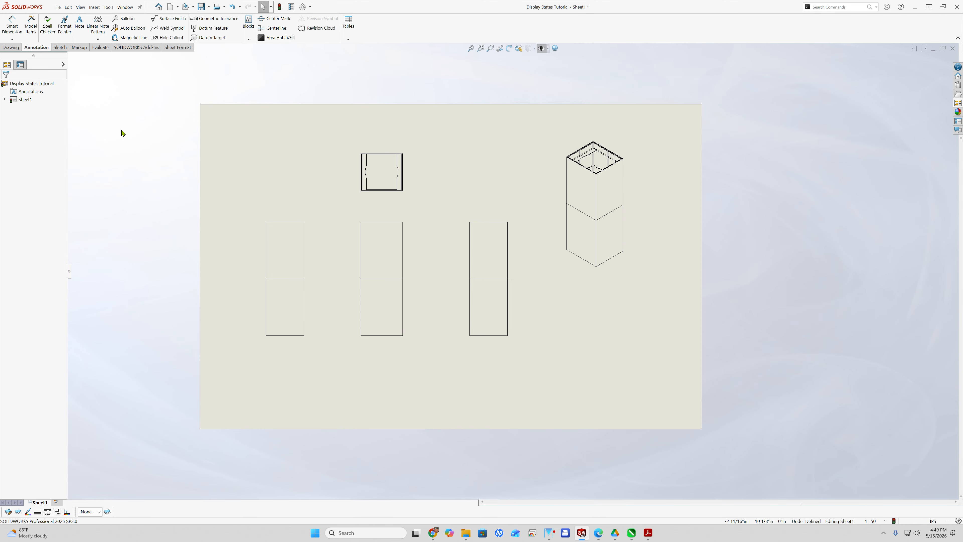
key(ctrl+b)
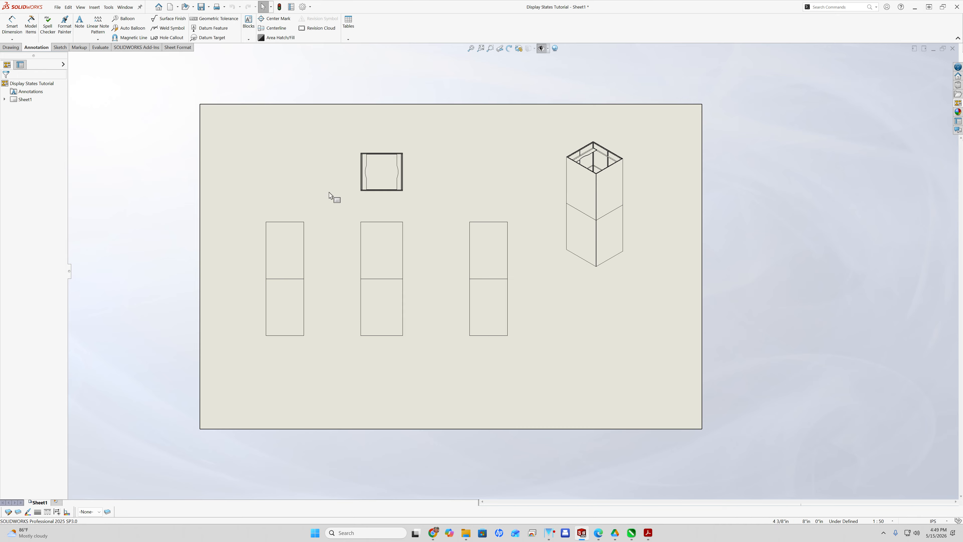
Step: Set the front view and the projected left, right and top views to the FRAME display state
click(357, 237)
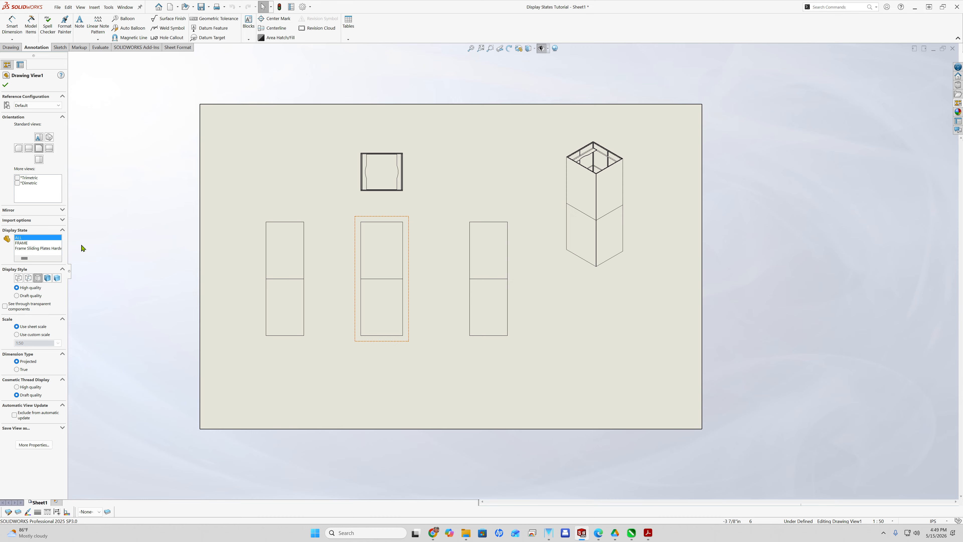
click(26, 244)
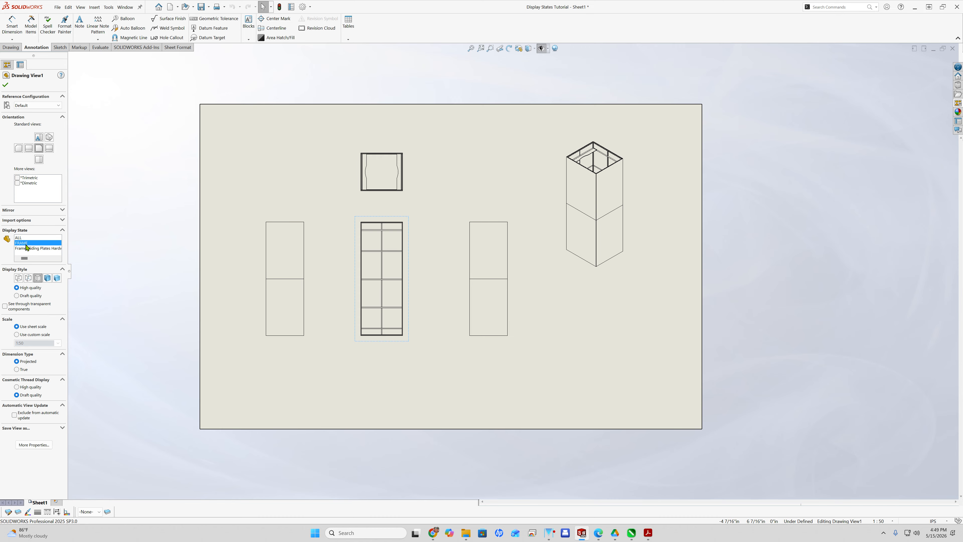
click(296, 258)
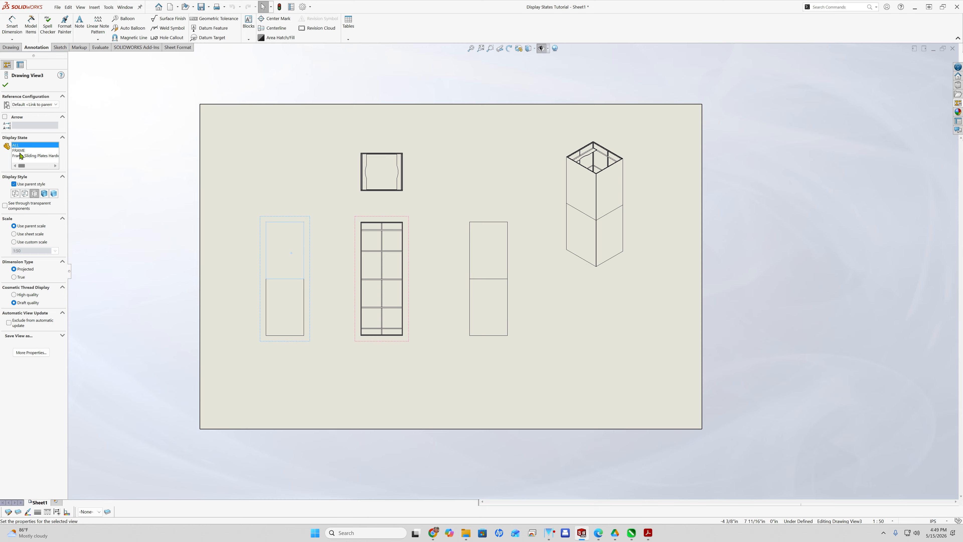
click(20, 151)
click(470, 259)
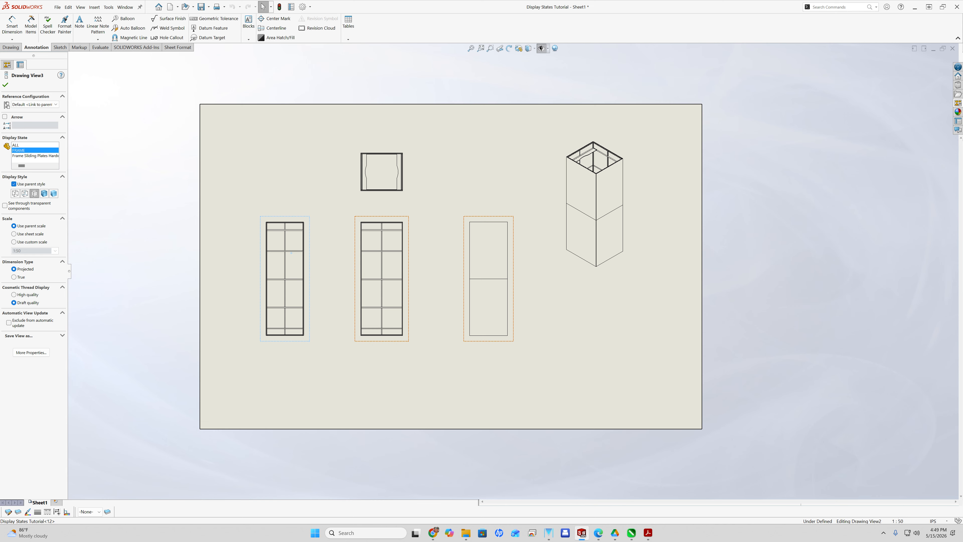
click(19, 150)
click(372, 196)
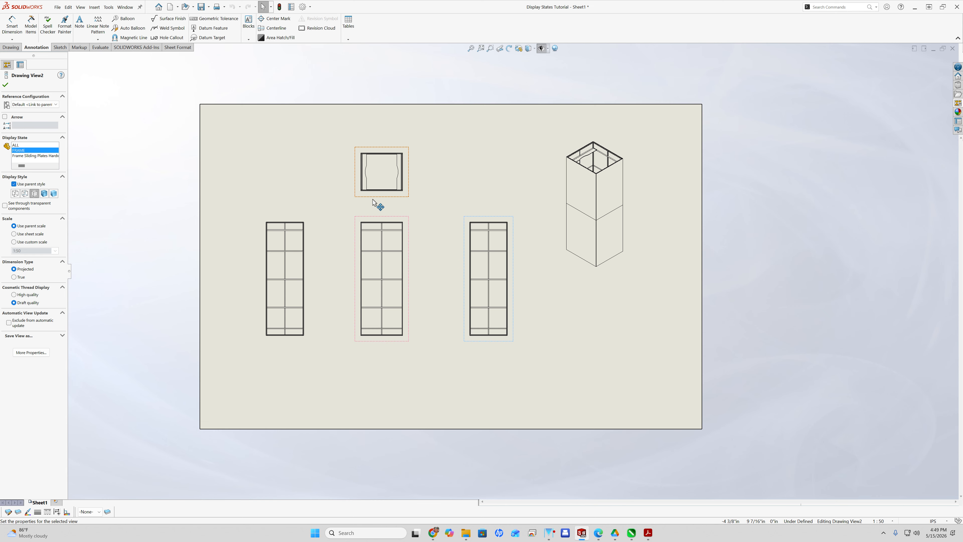
click(18, 151)
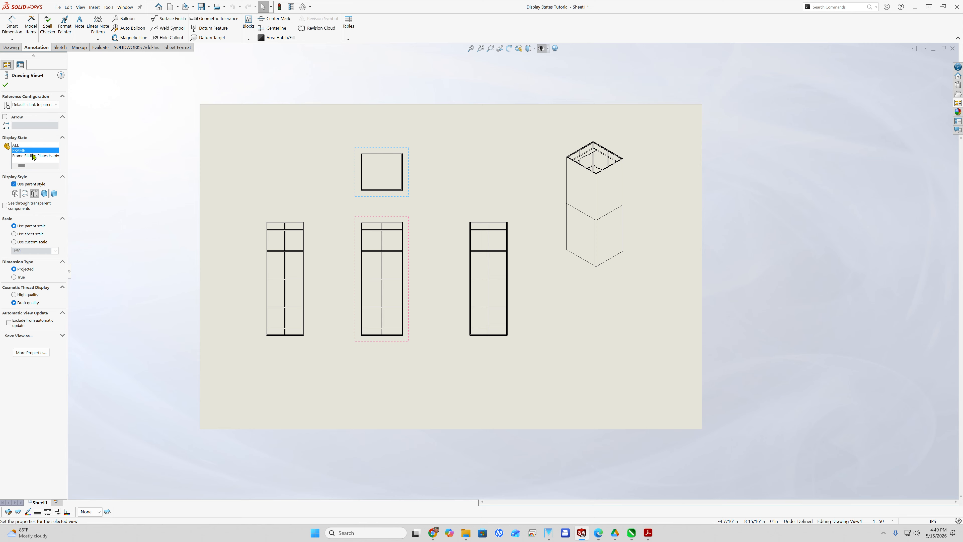
Step: Set the isometric view to the Frame Sliding Plates Hardware display state and shift the front view slightly on the sheet
click(560, 198)
click(18, 156)
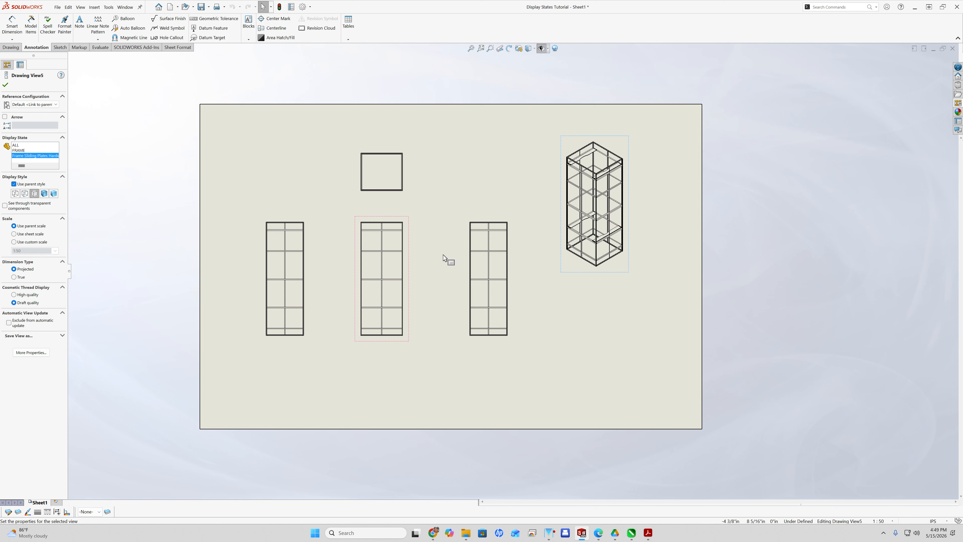
drag(408, 341, 419, 349)
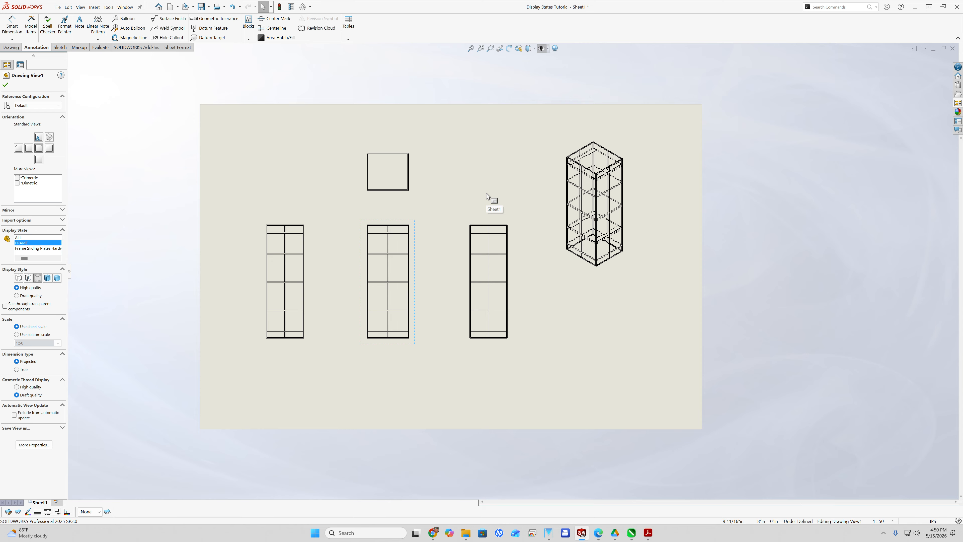
Step: Switch from the drawing to the open Display States Tutorial assembly
click(121, 9)
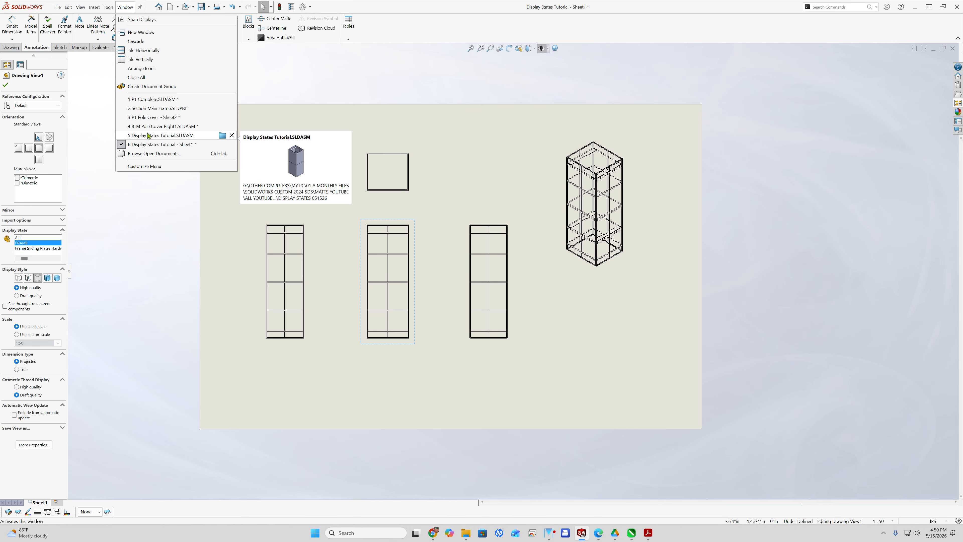
mouse_move(148, 131)
click(148, 135)
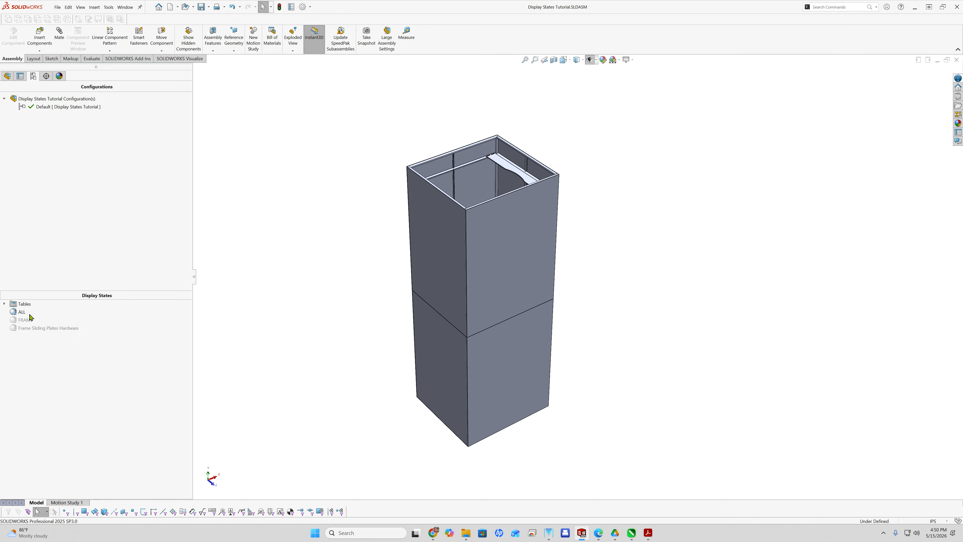
Step: Activate the FRAME, Frame Sliding Plates Hardware and ALL display states in turn to review them, ending on ALL
double_click(25, 321)
double_click(26, 328)
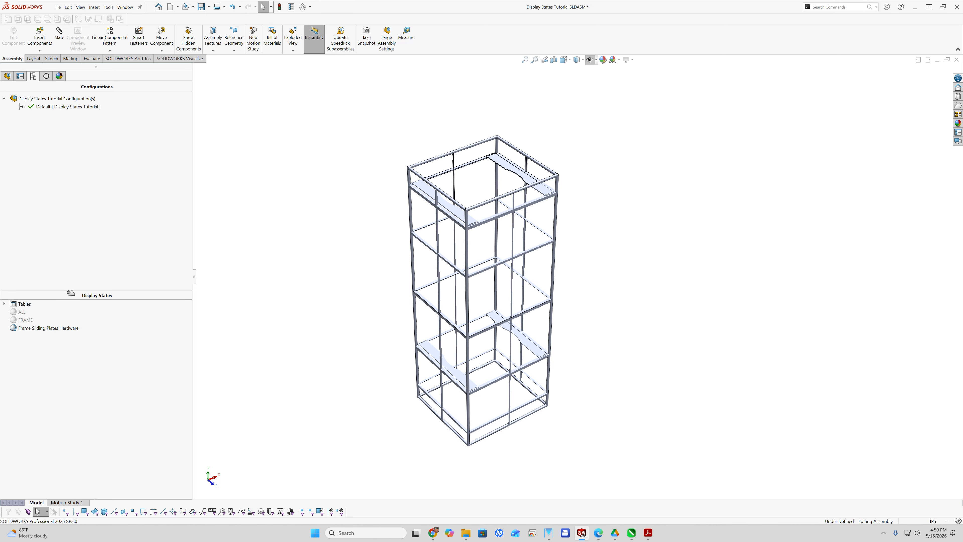
click(23, 313)
double_click(24, 314)
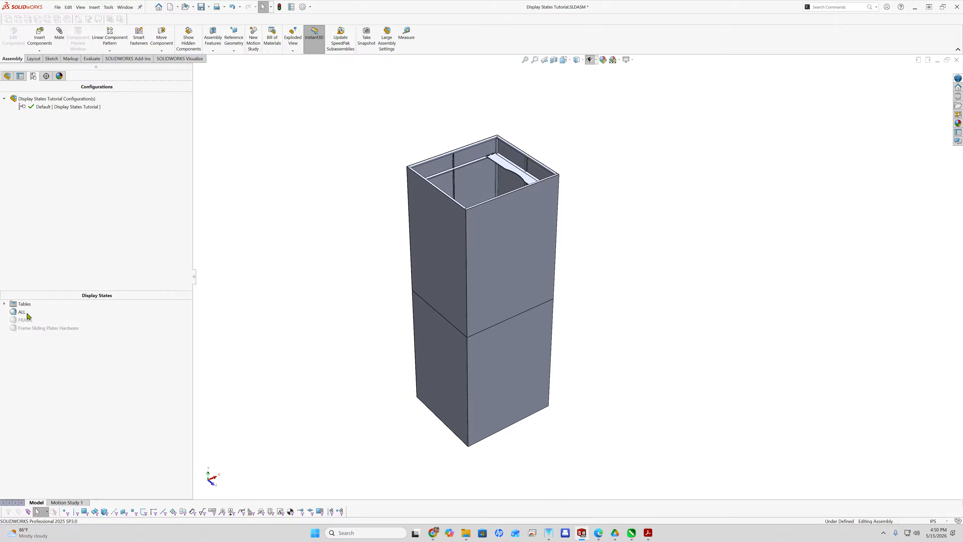
Step: Add two new display states to the assembly, keeping their default names
right_click(22, 313)
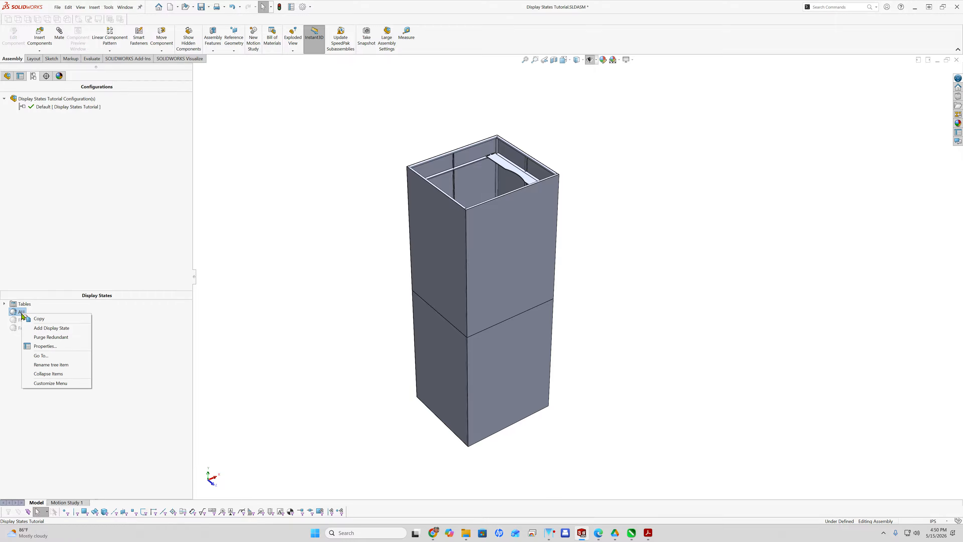
click(54, 328)
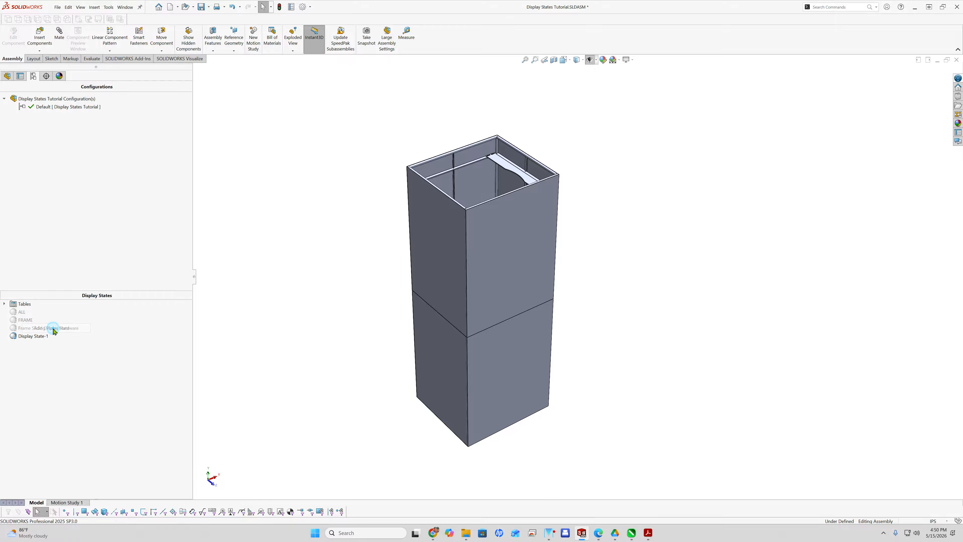
click(27, 337)
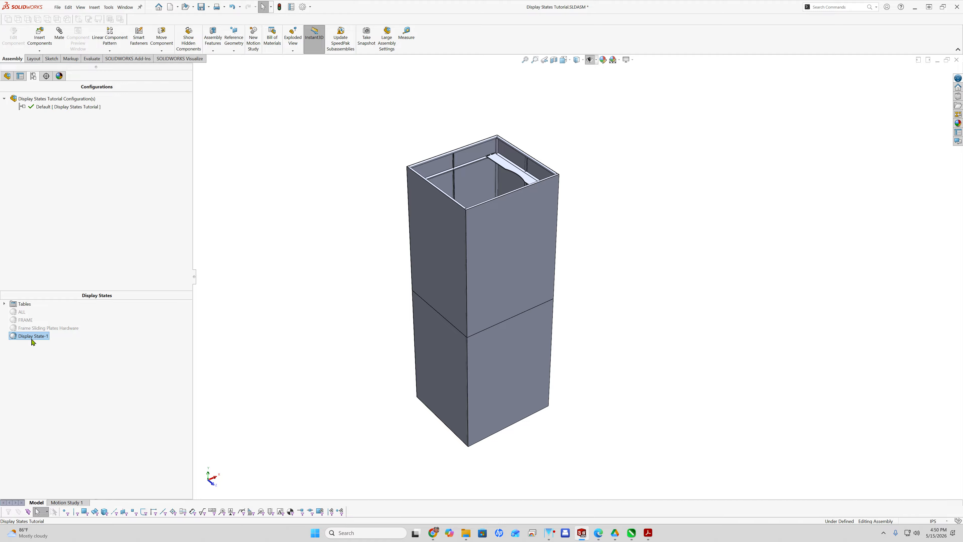
right_click(28, 321)
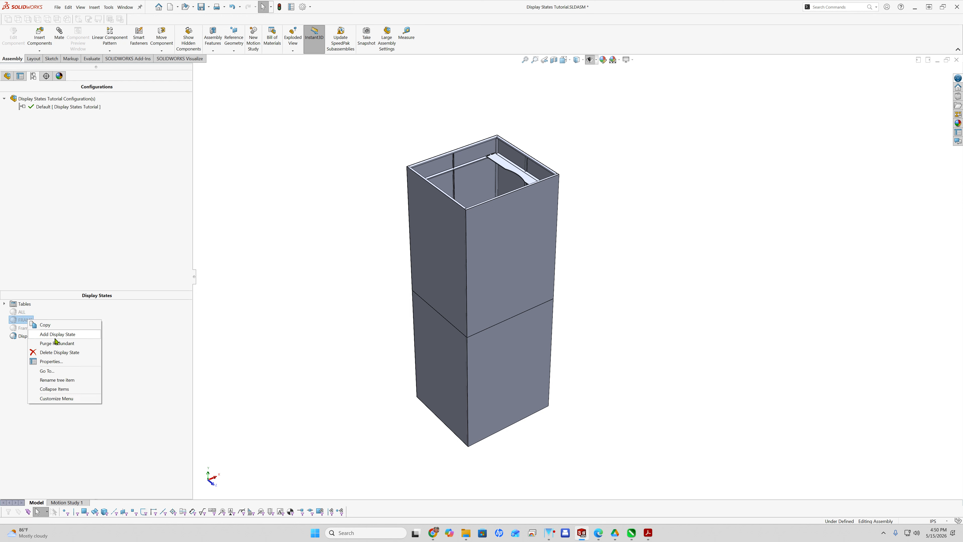
click(57, 337)
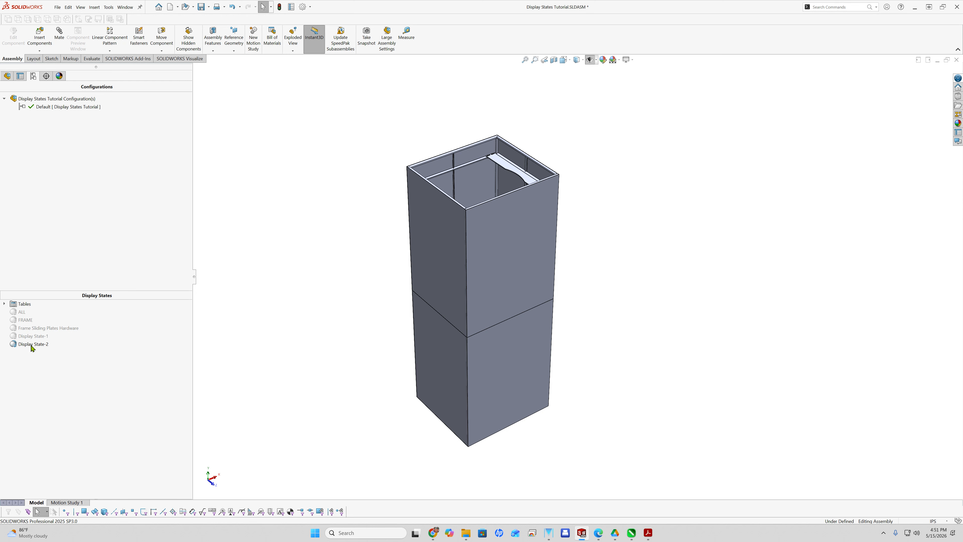